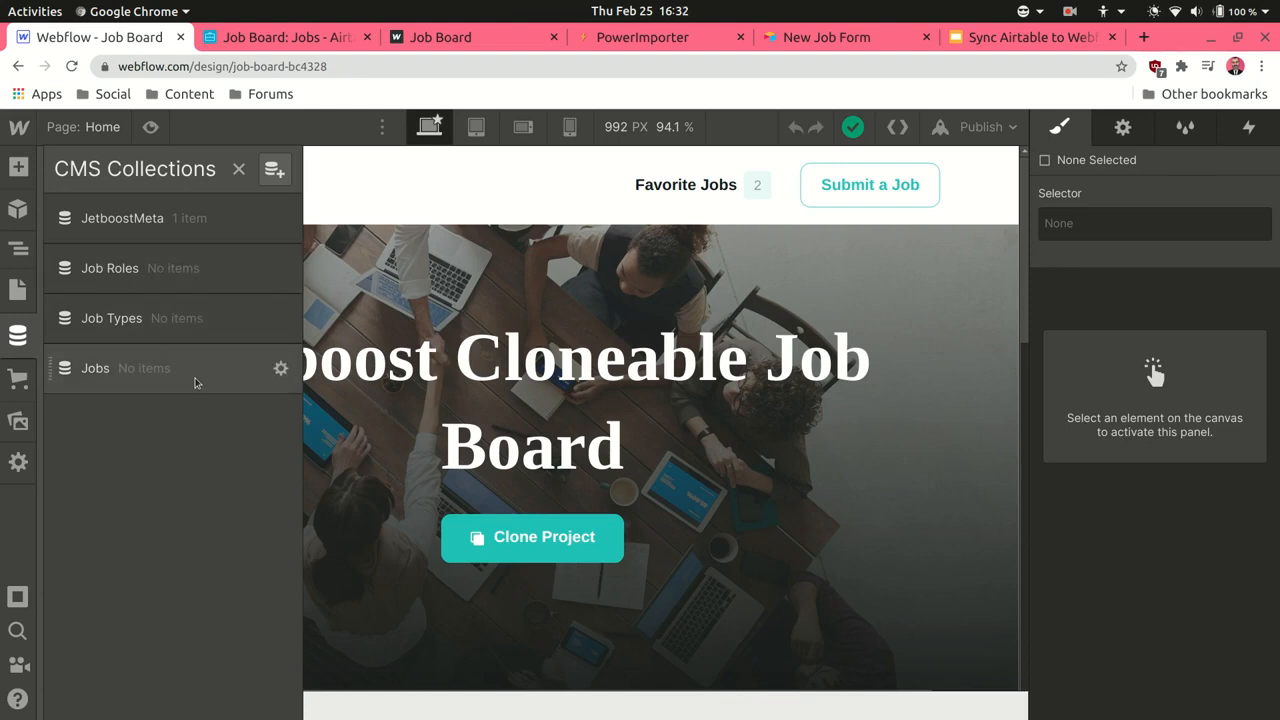
Switch to PowerImporter and clone the Airtable to Webflow sync workflow, saving Job Board as its Webflow site
key(ctrl+Tab)
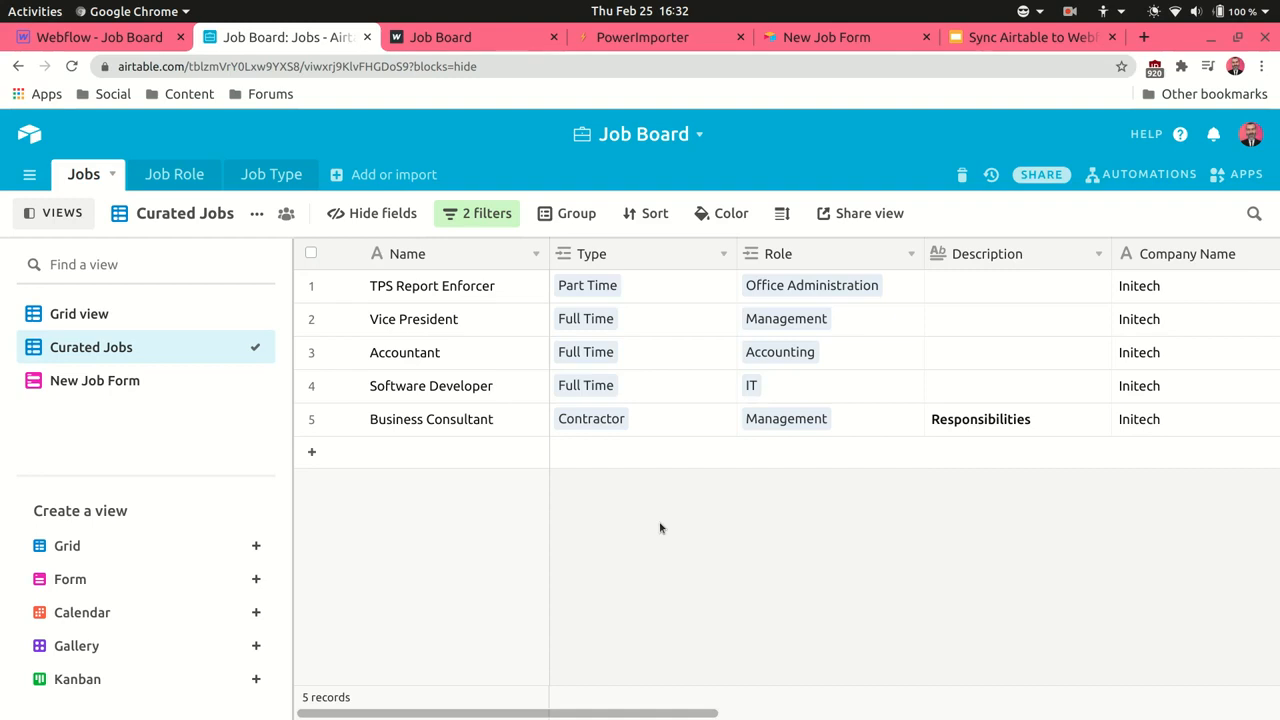
key(ctrl+4)
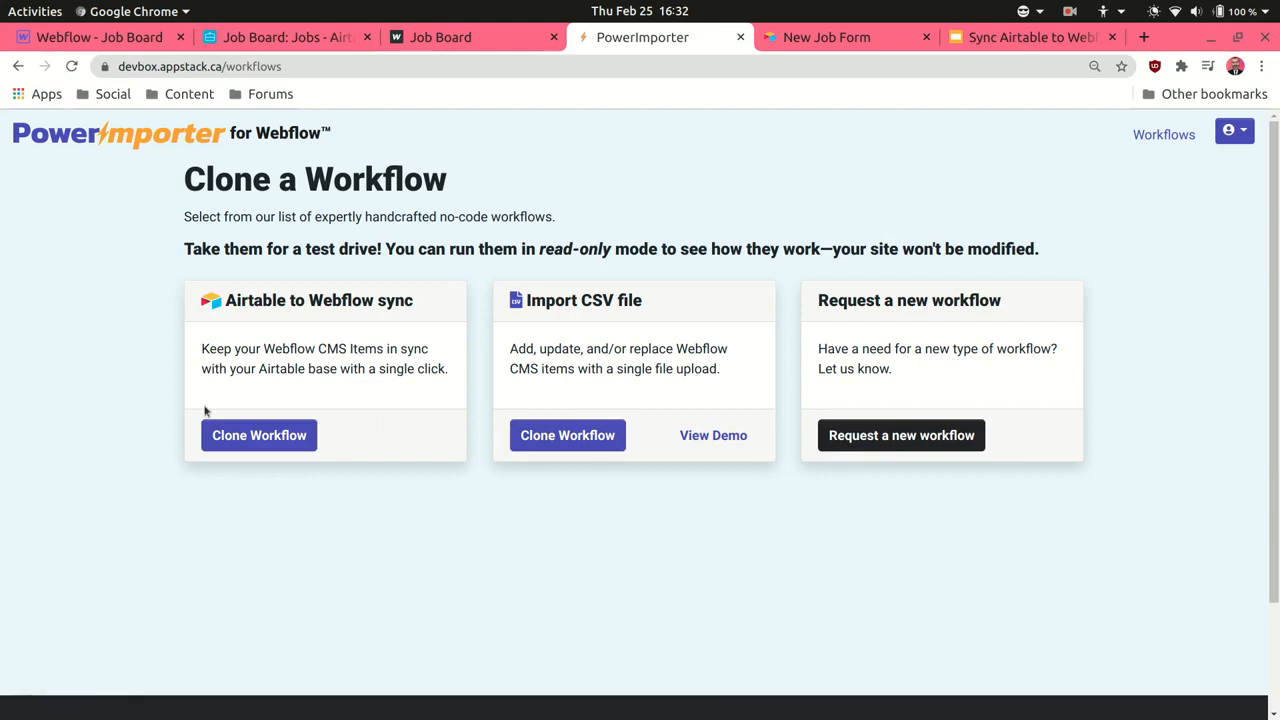
click(283, 437)
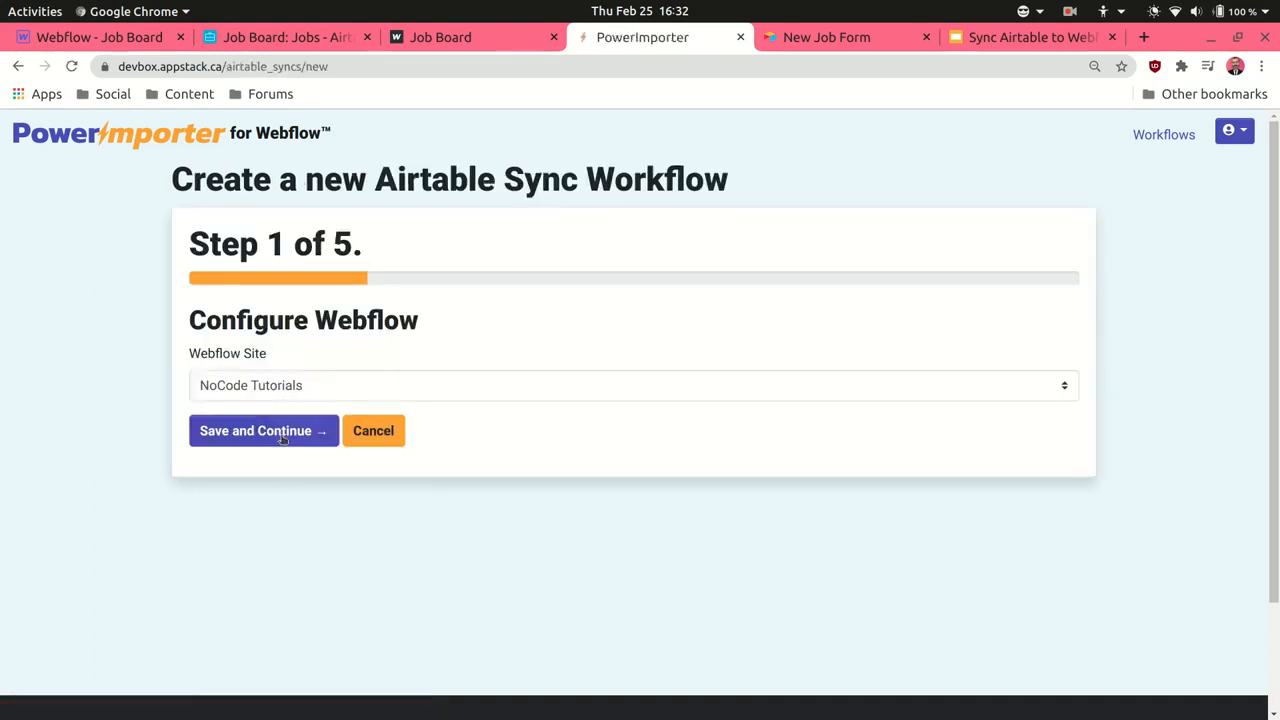
click(309, 398)
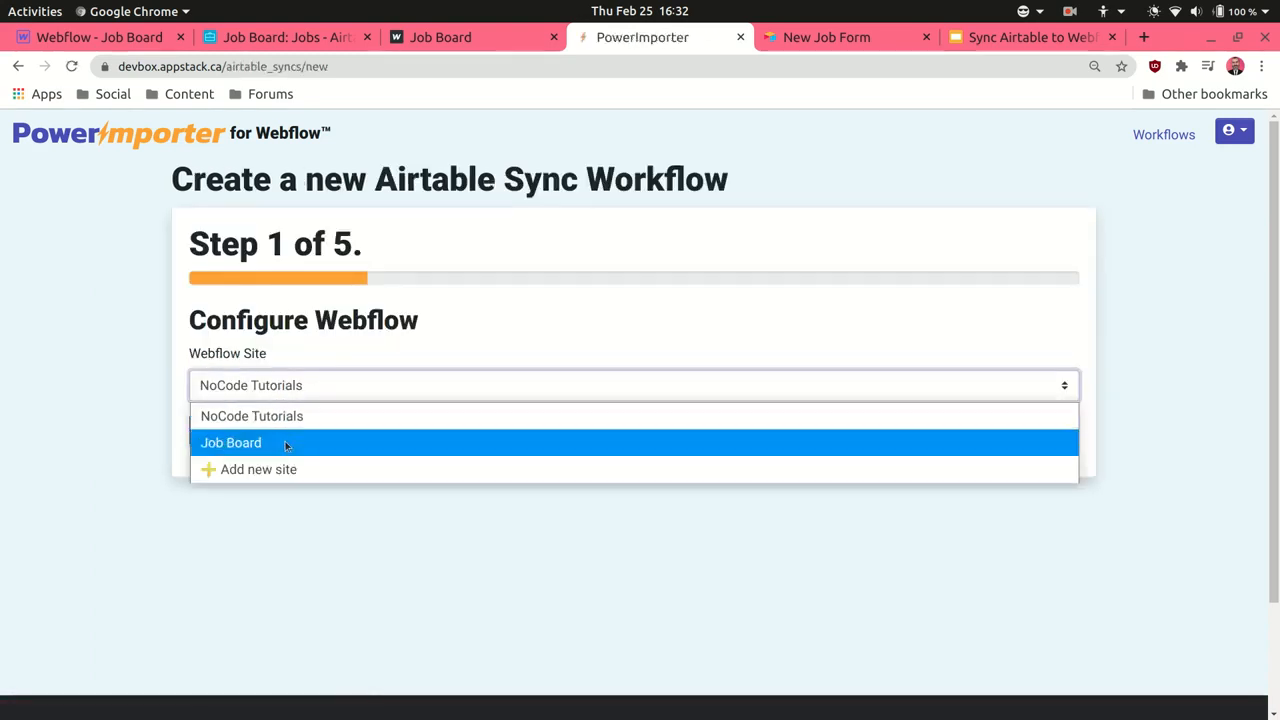
click(287, 445)
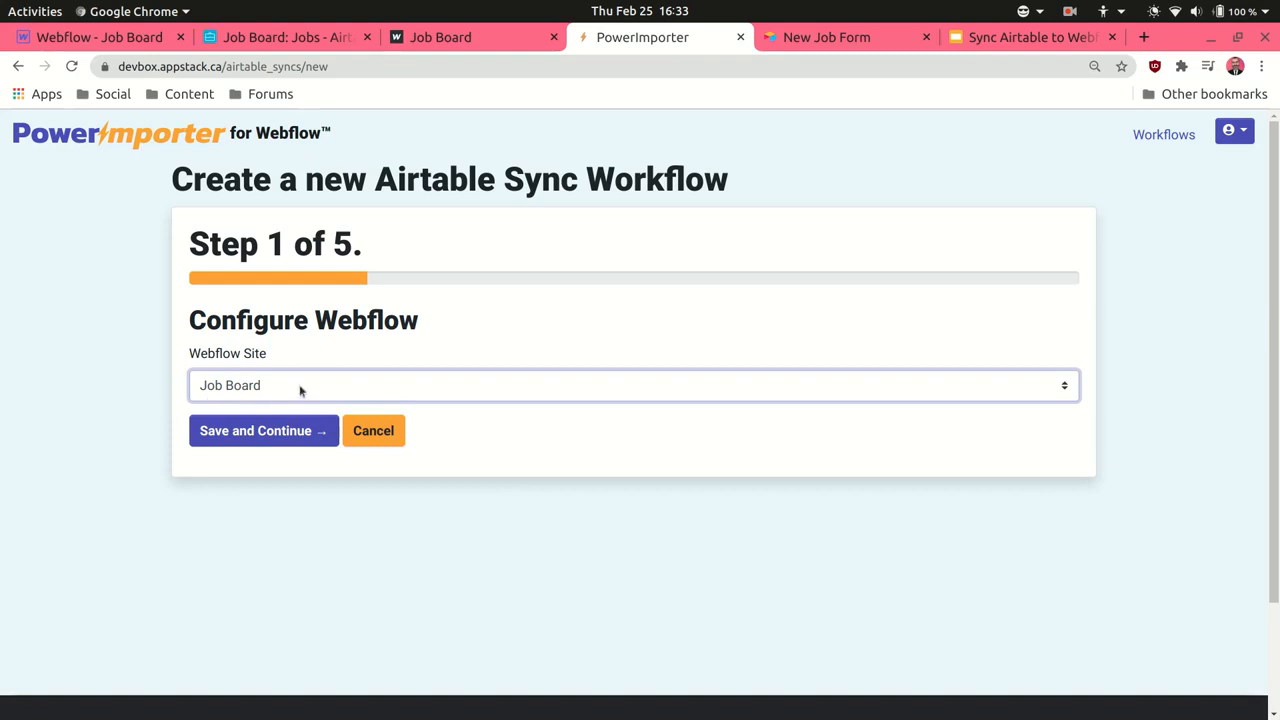
click(287, 430)
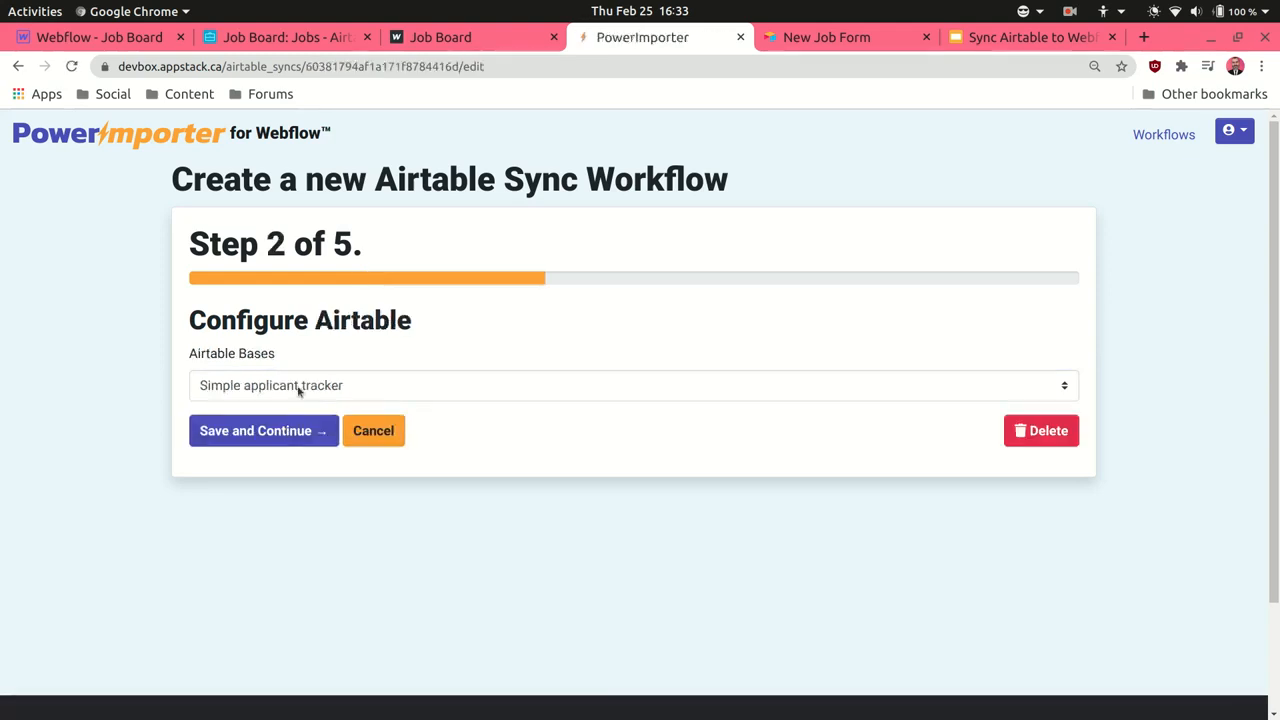
Choose Job Board as the workflow's Airtable base and continue to the collection mapping
click(300, 386)
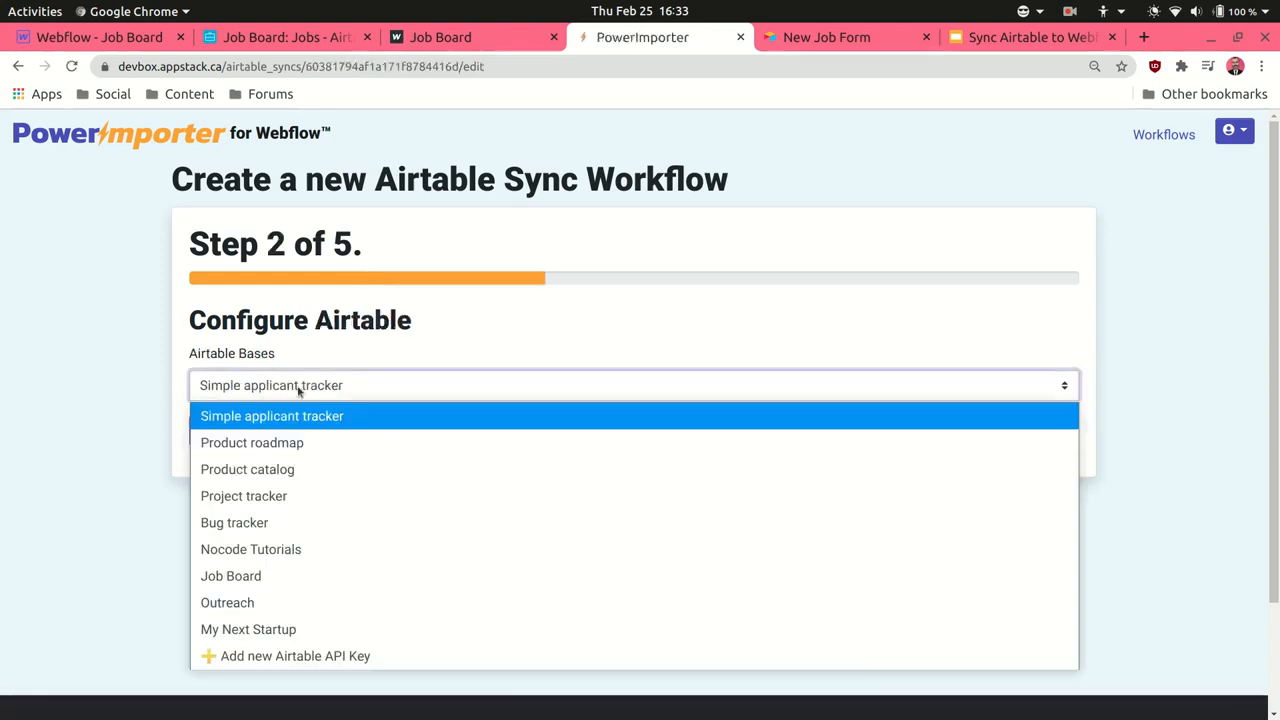
click(256, 576)
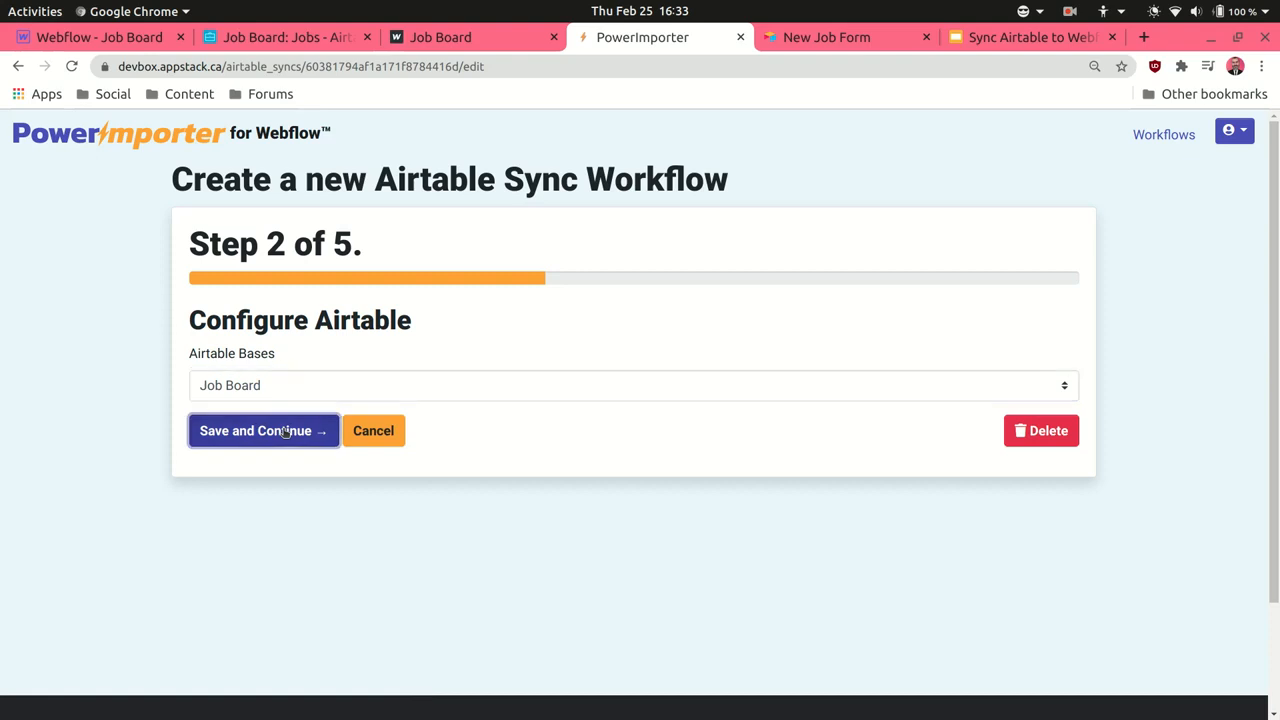
click(283, 431)
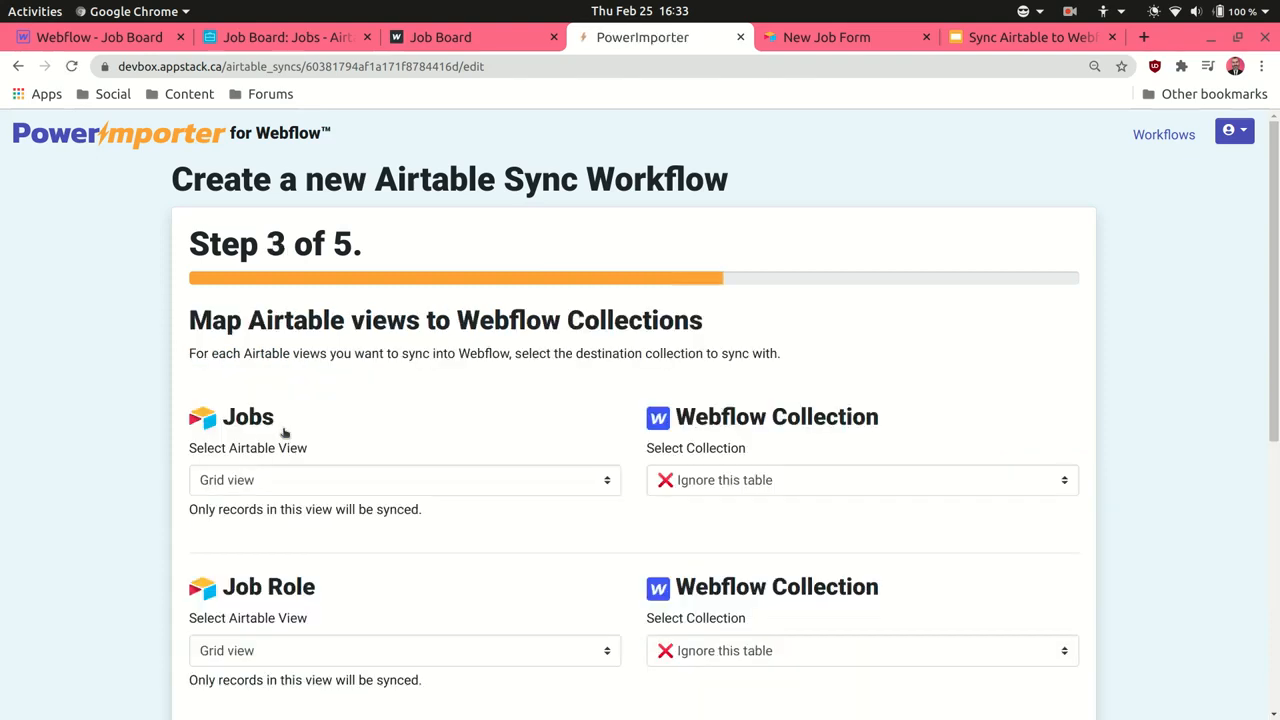
Map the Curated Jobs view of the Airtable Jobs table to the Webflow Jobs collection
scroll(136, 452, down, 4)
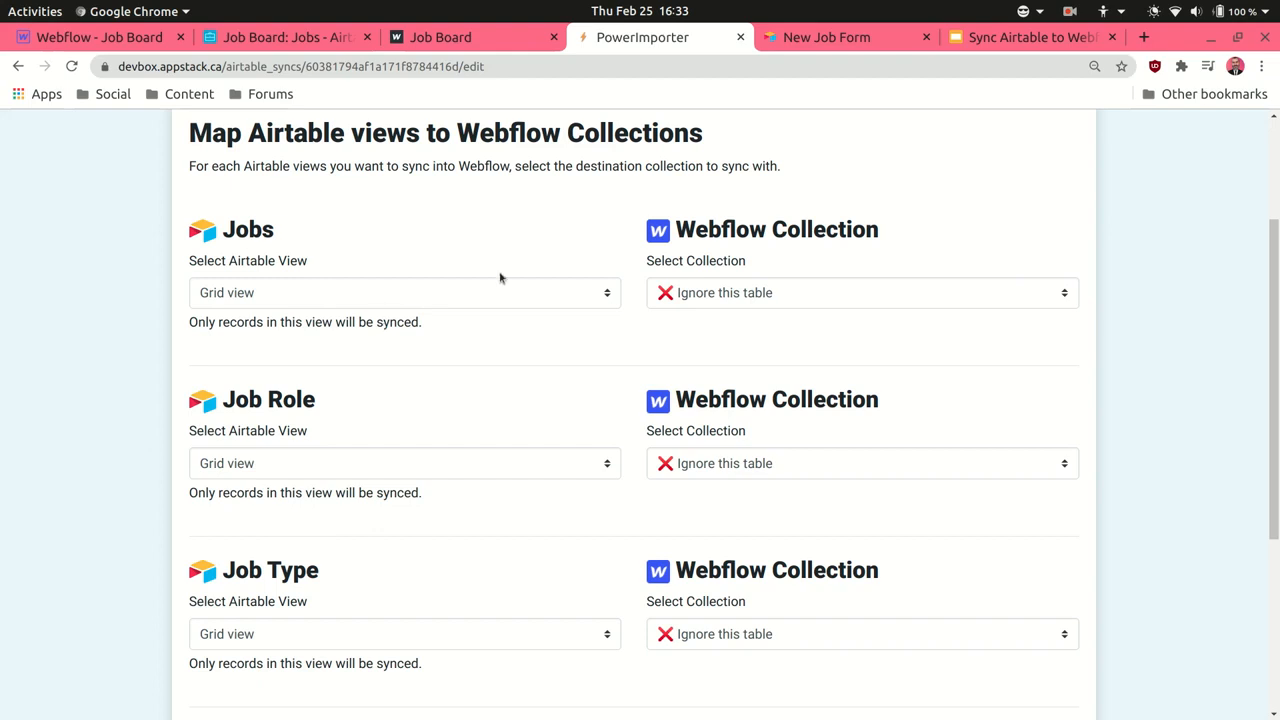
click(525, 296)
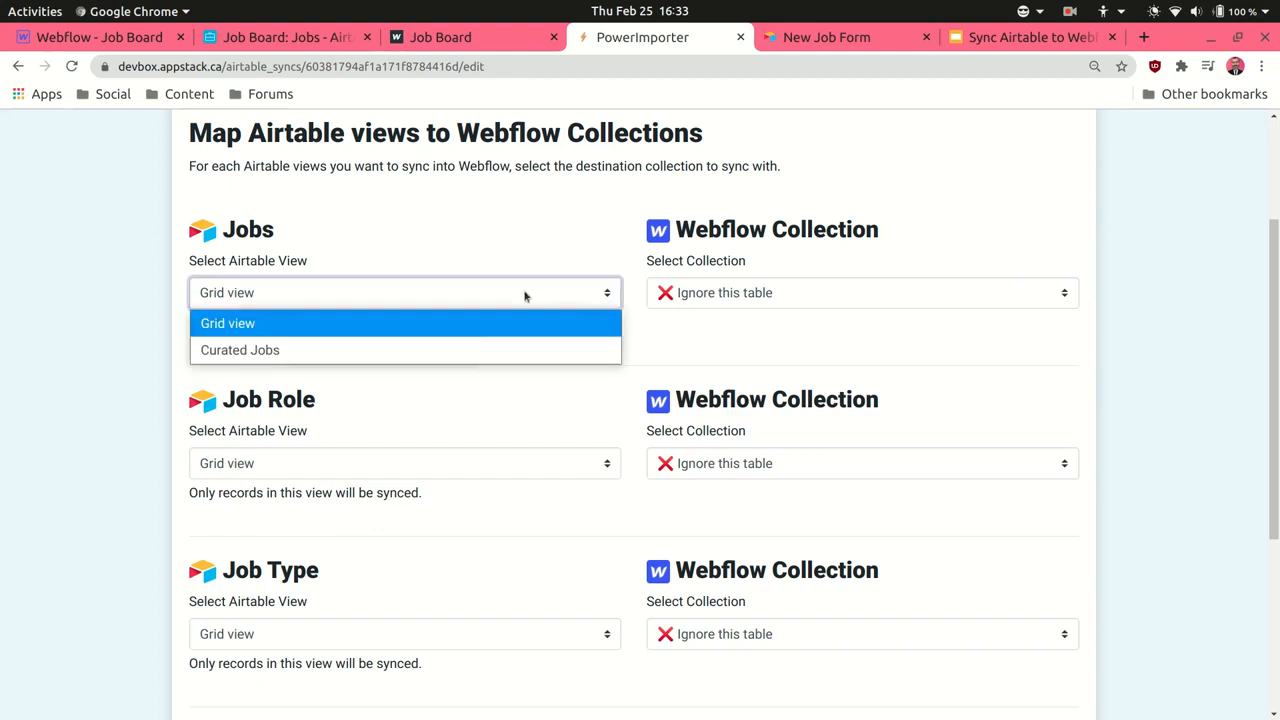
click(387, 350)
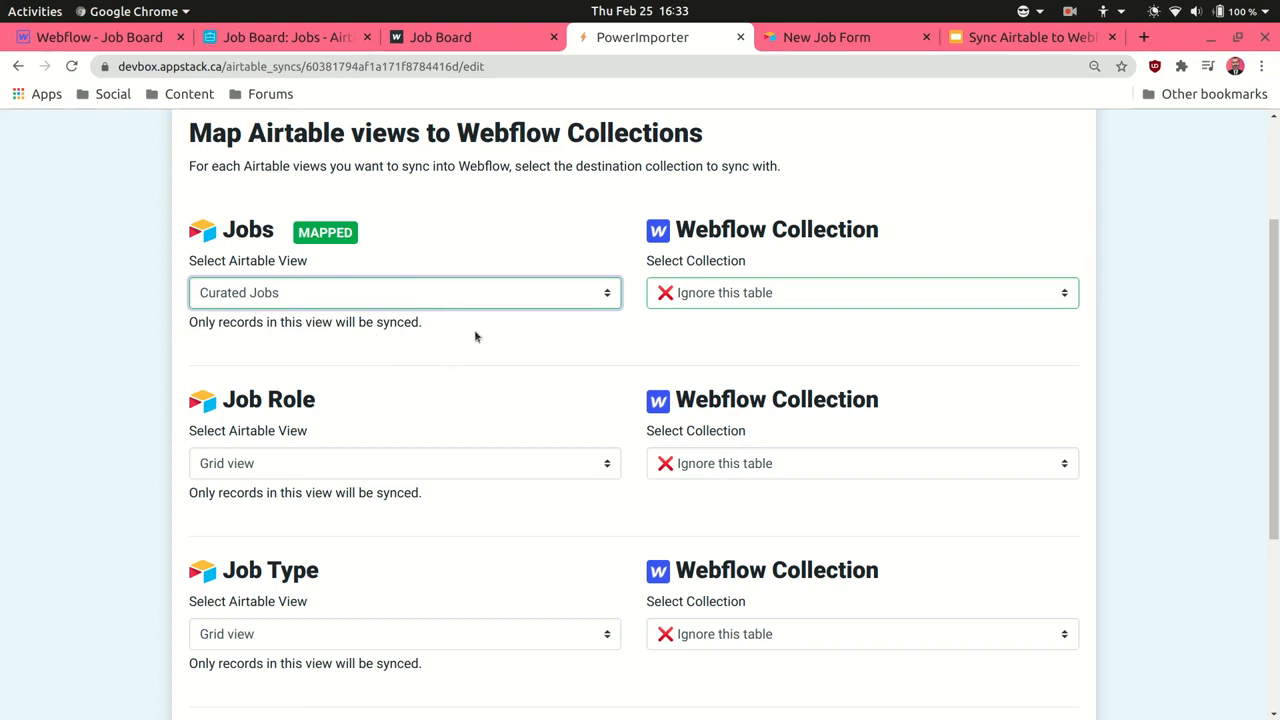
click(802, 290)
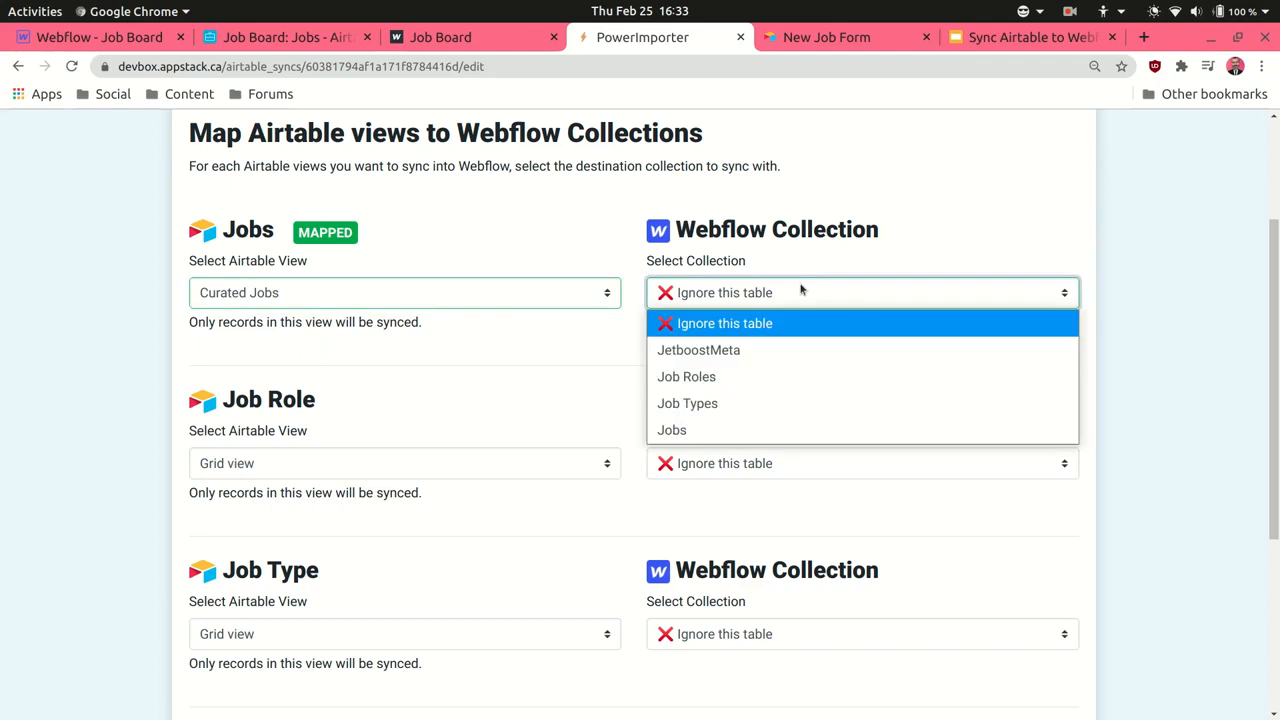
click(705, 431)
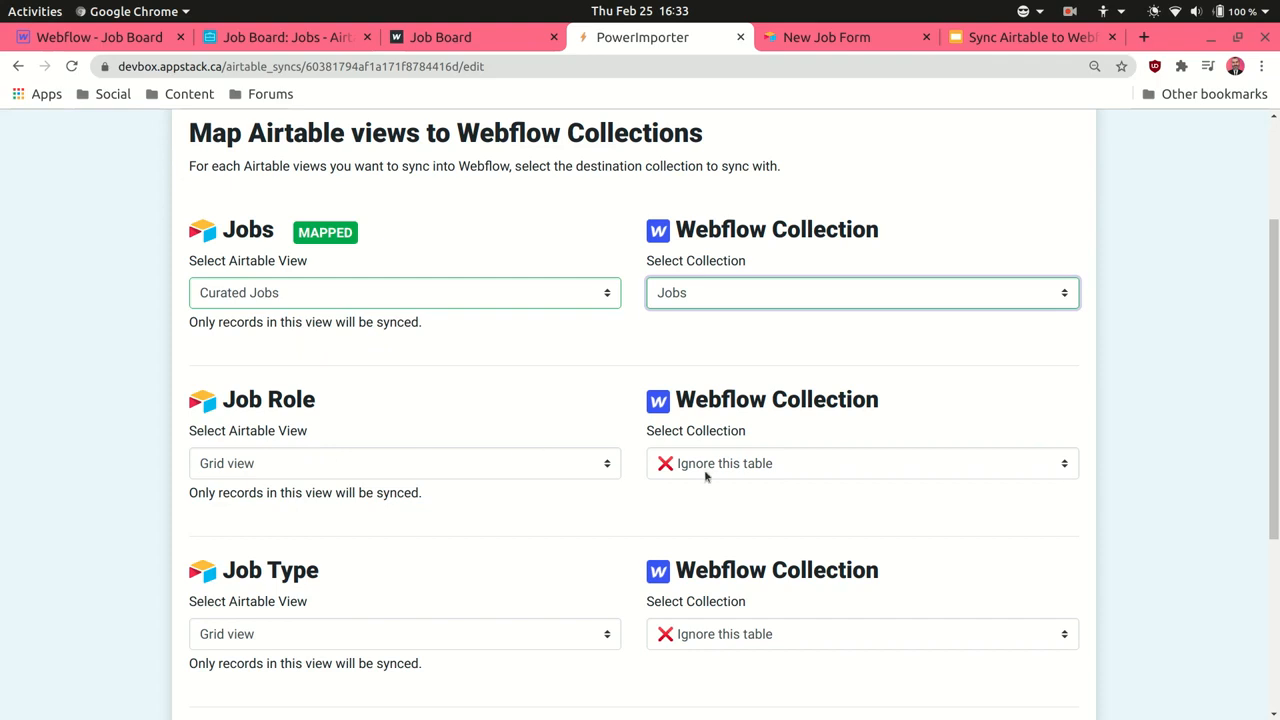
Map the Job Role table to the Job Roles collection and Job Type to Job Types, and save the collection mapping
click(726, 467)
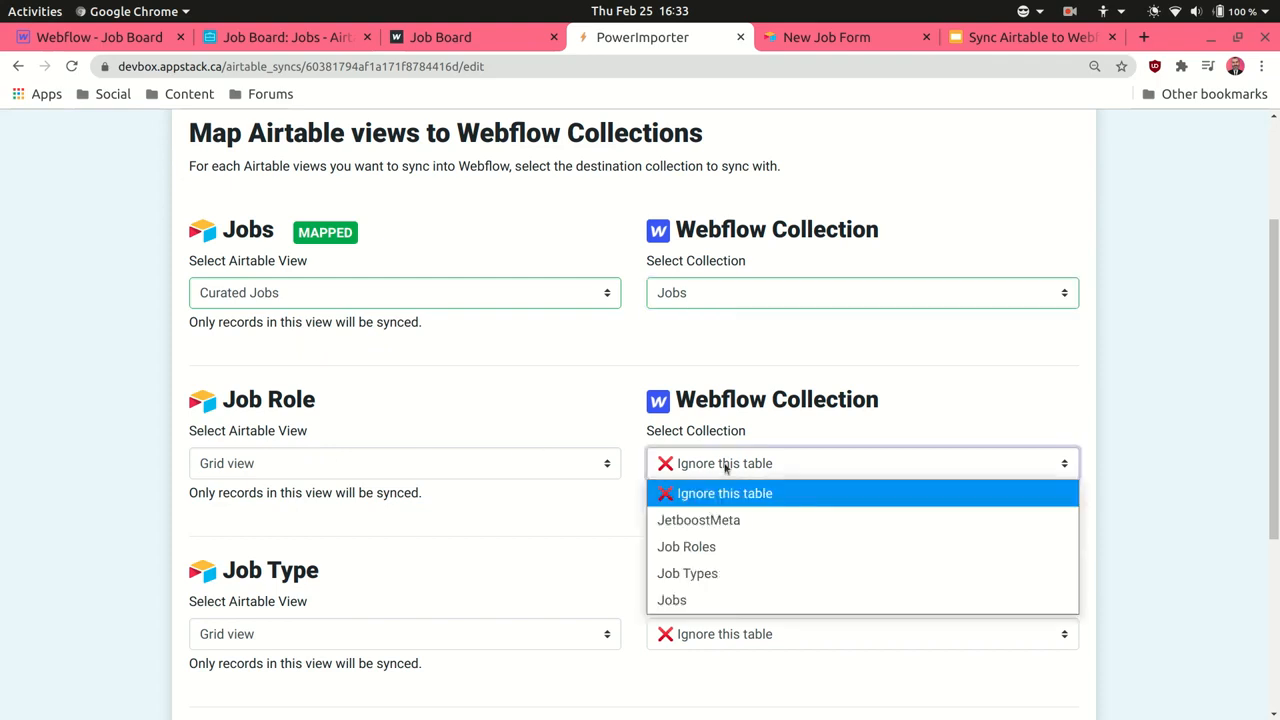
click(727, 547)
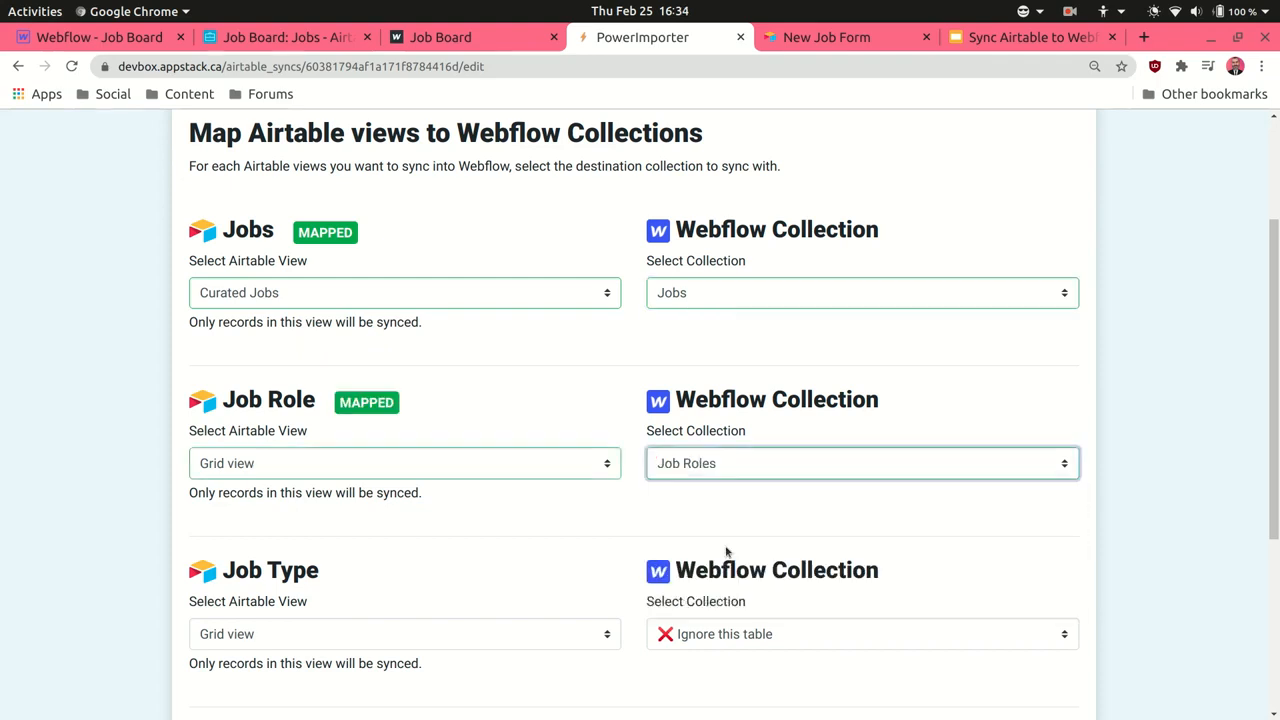
click(732, 635)
click(726, 577)
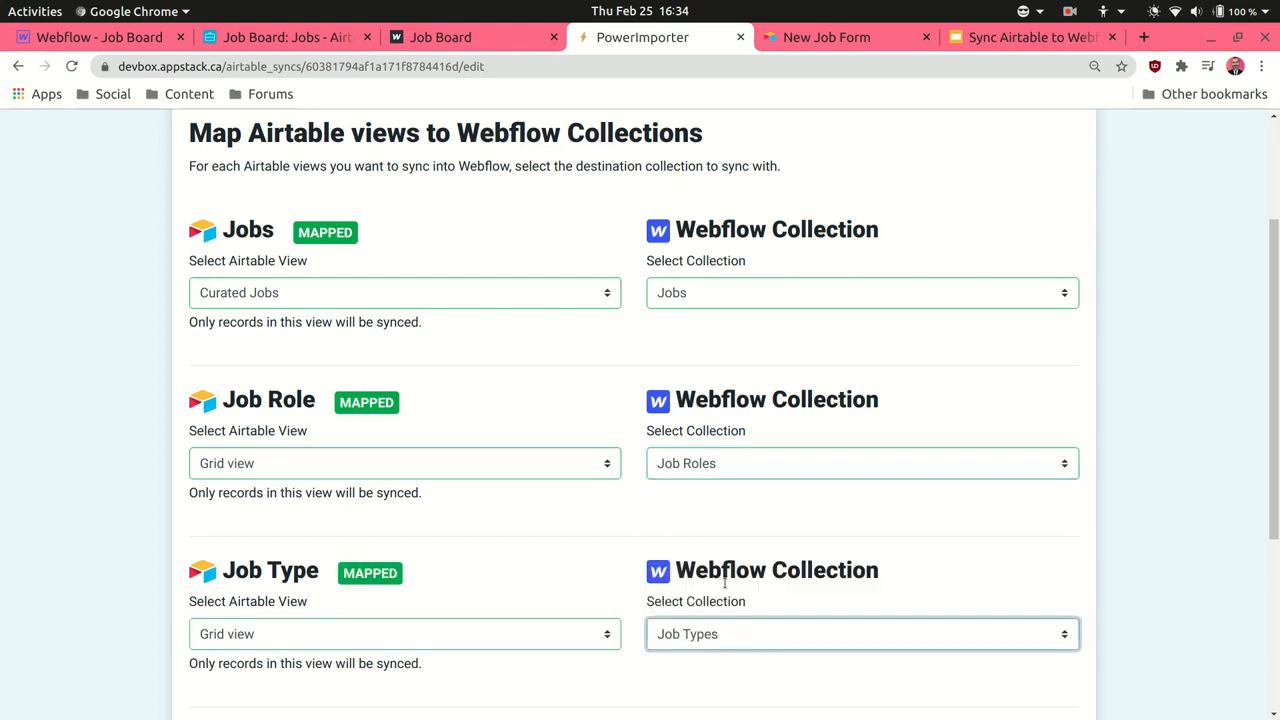
scroll(580, 572, down, 5)
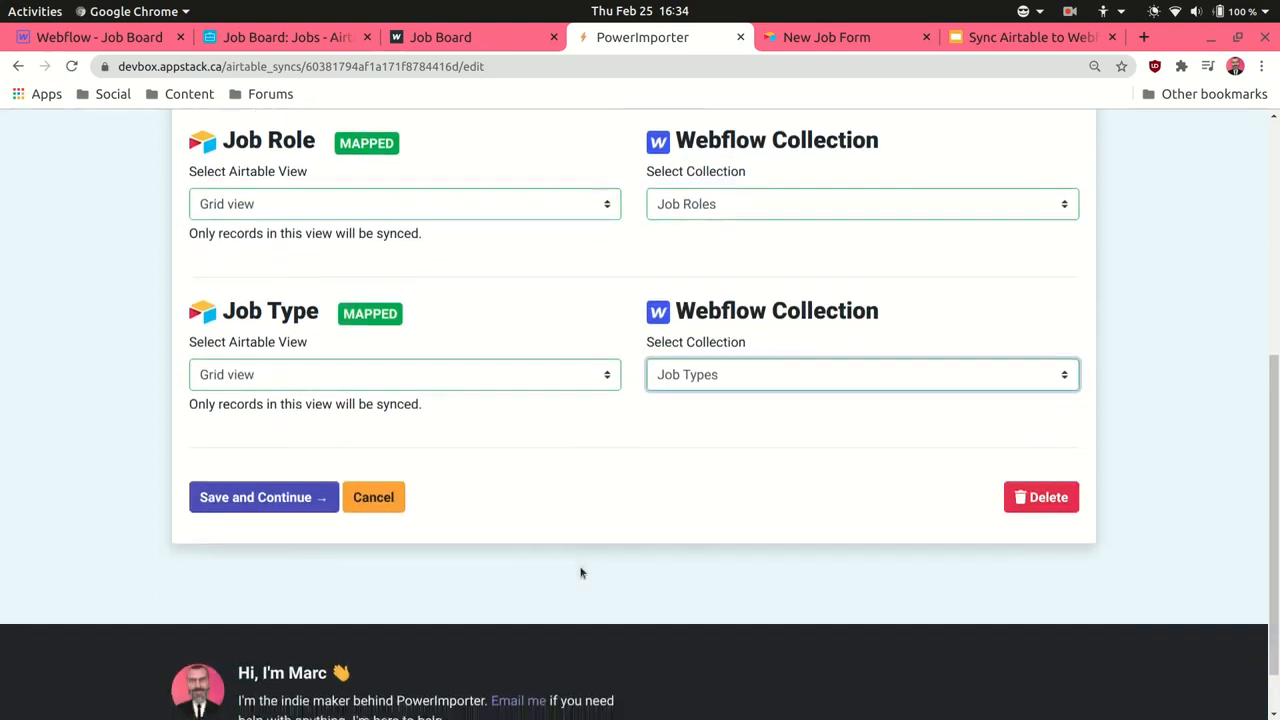
click(226, 498)
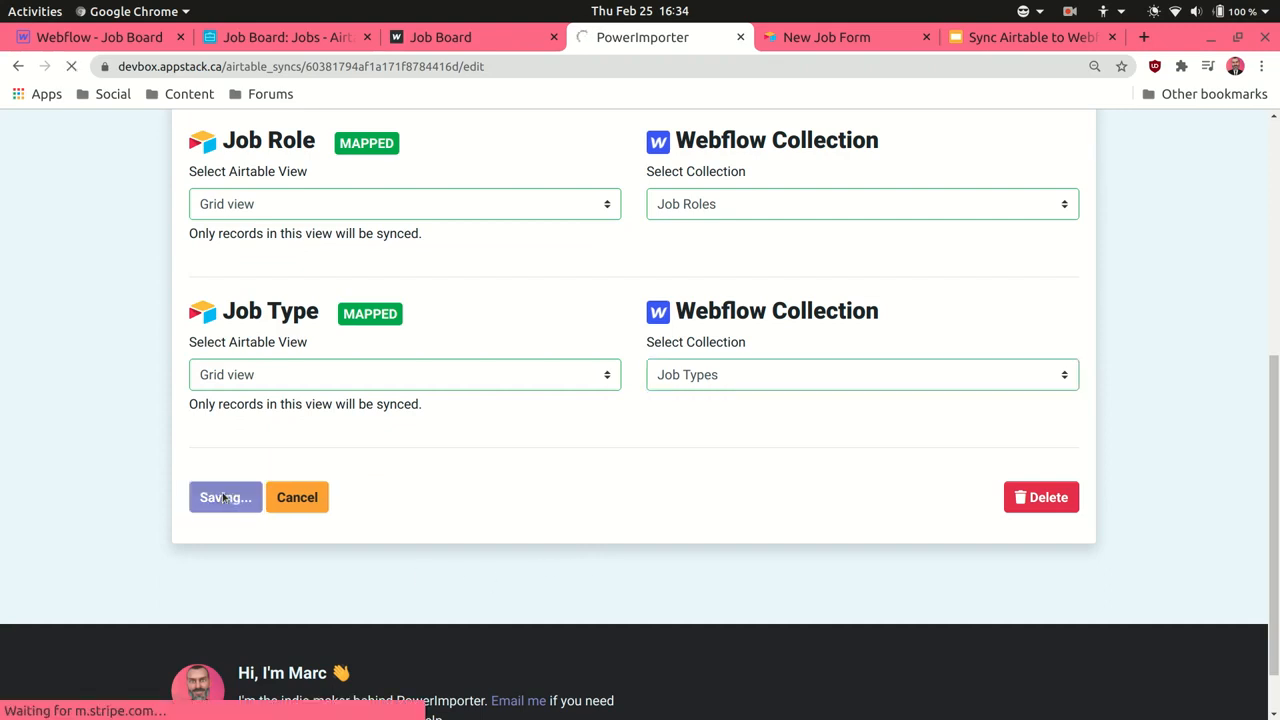
Filter the Airtable columns by "name" and map Name to the Name field of the Webflow Jobs collection
scroll(101, 494, down, 2)
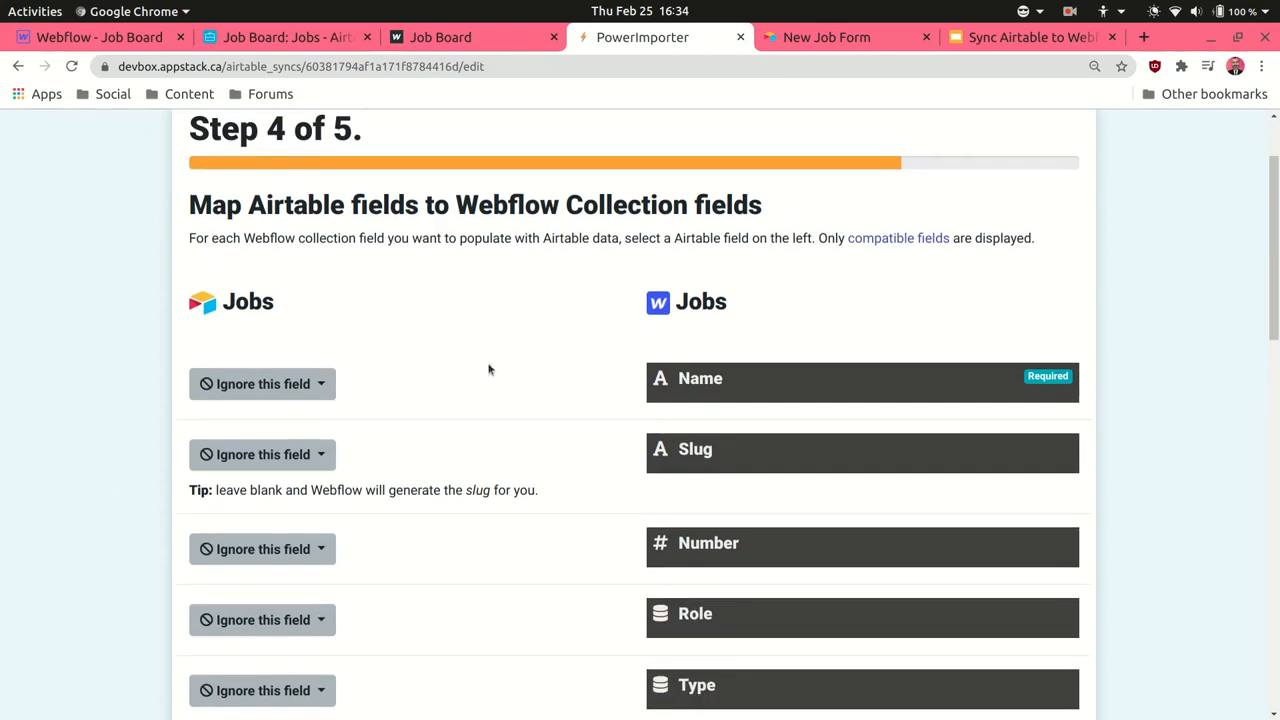
scroll(534, 400, down, 2)
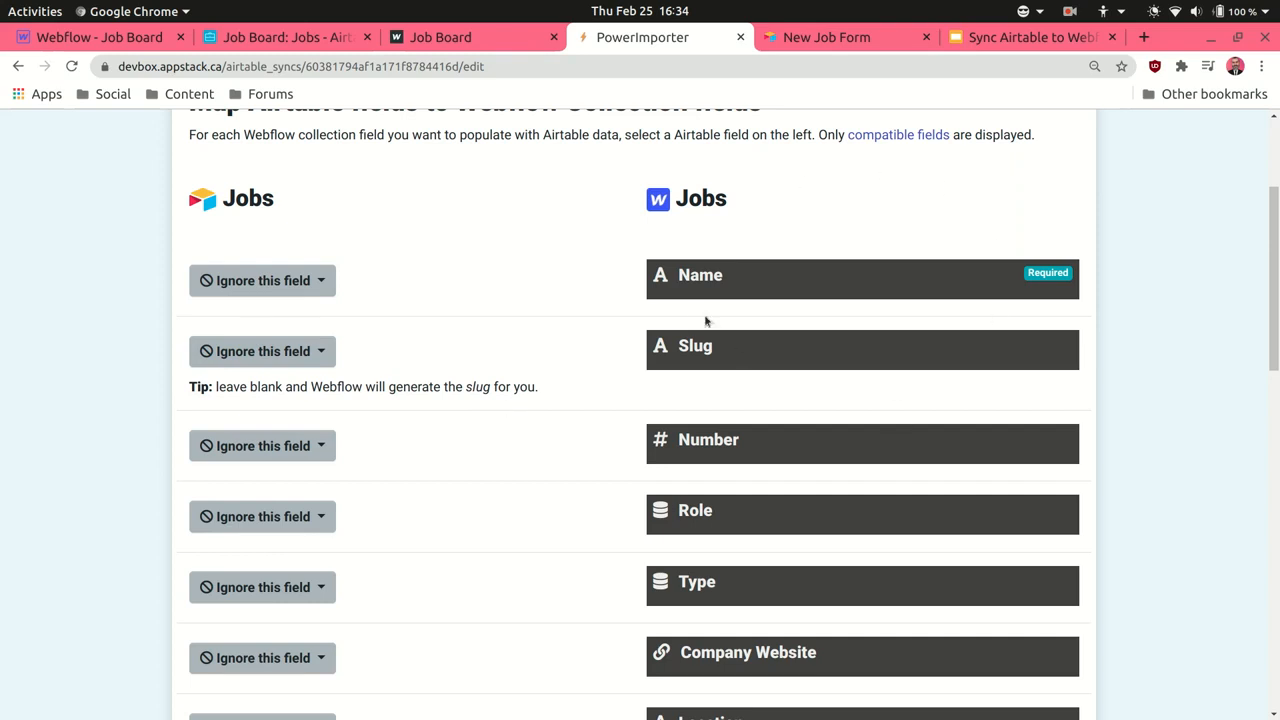
click(321, 284)
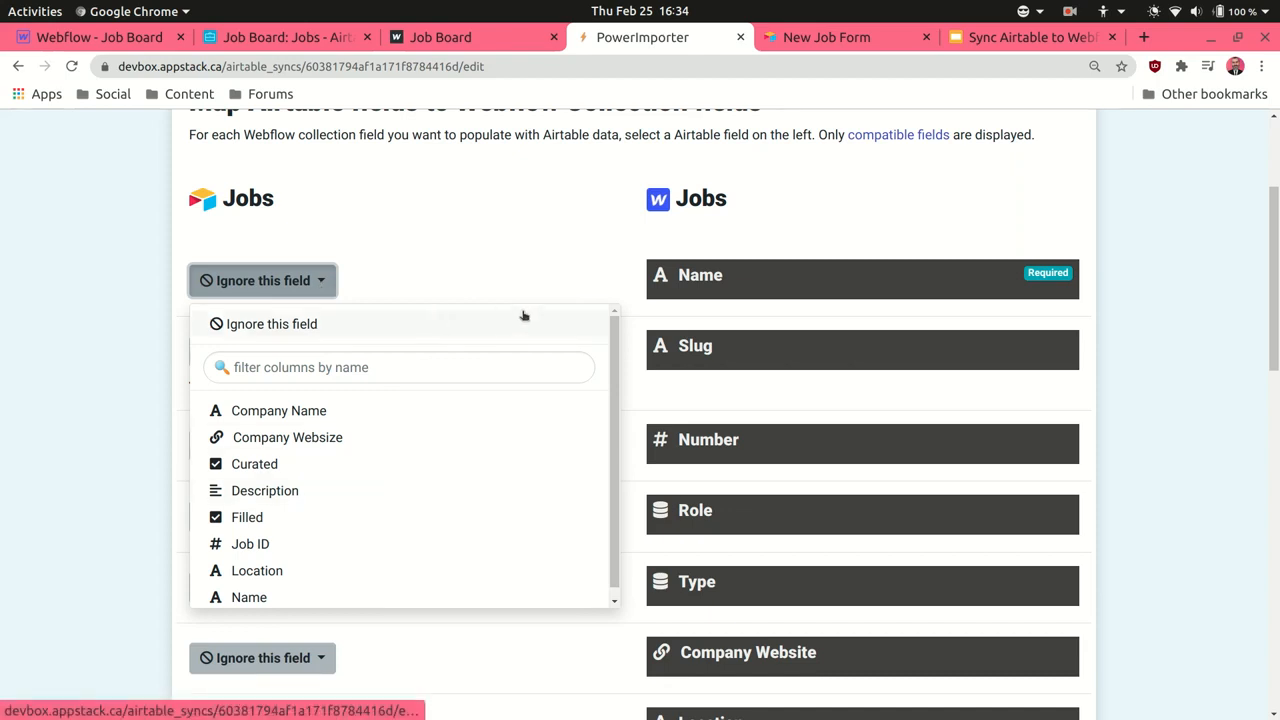
scroll(344, 500, down, 1)
scroll(344, 500, down, 1)
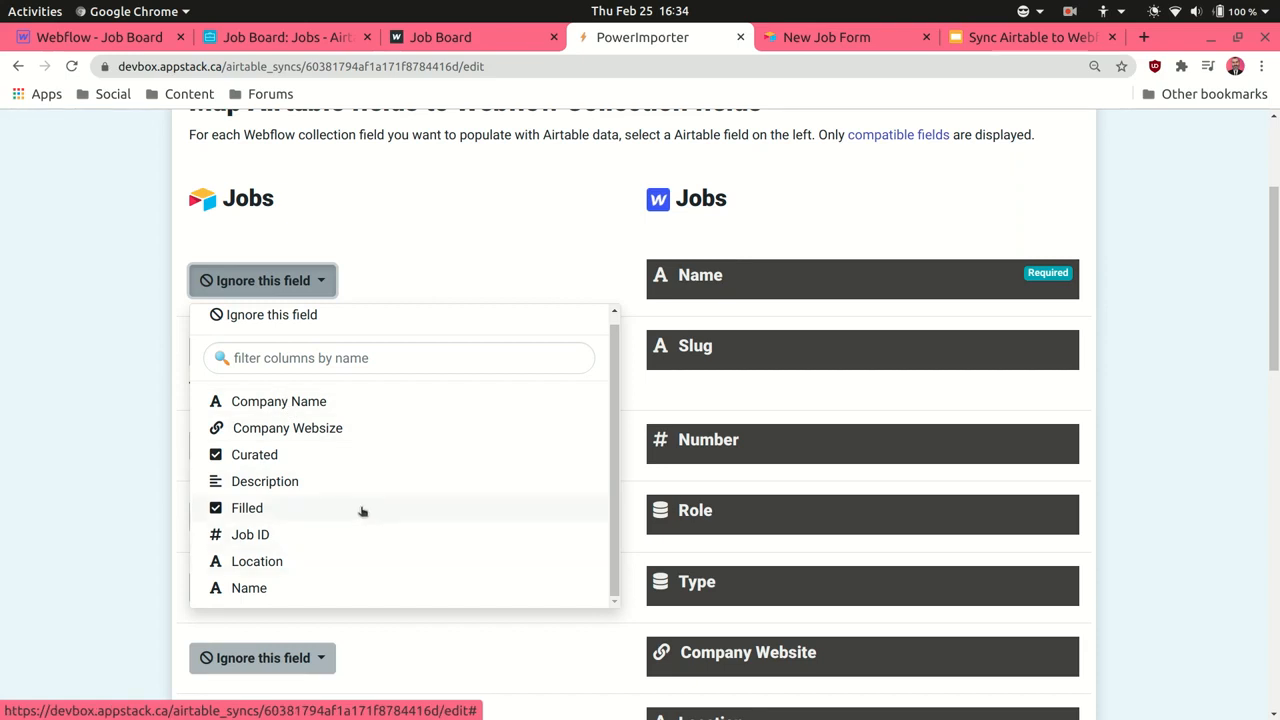
scroll(362, 511, up, 2)
click(279, 368)
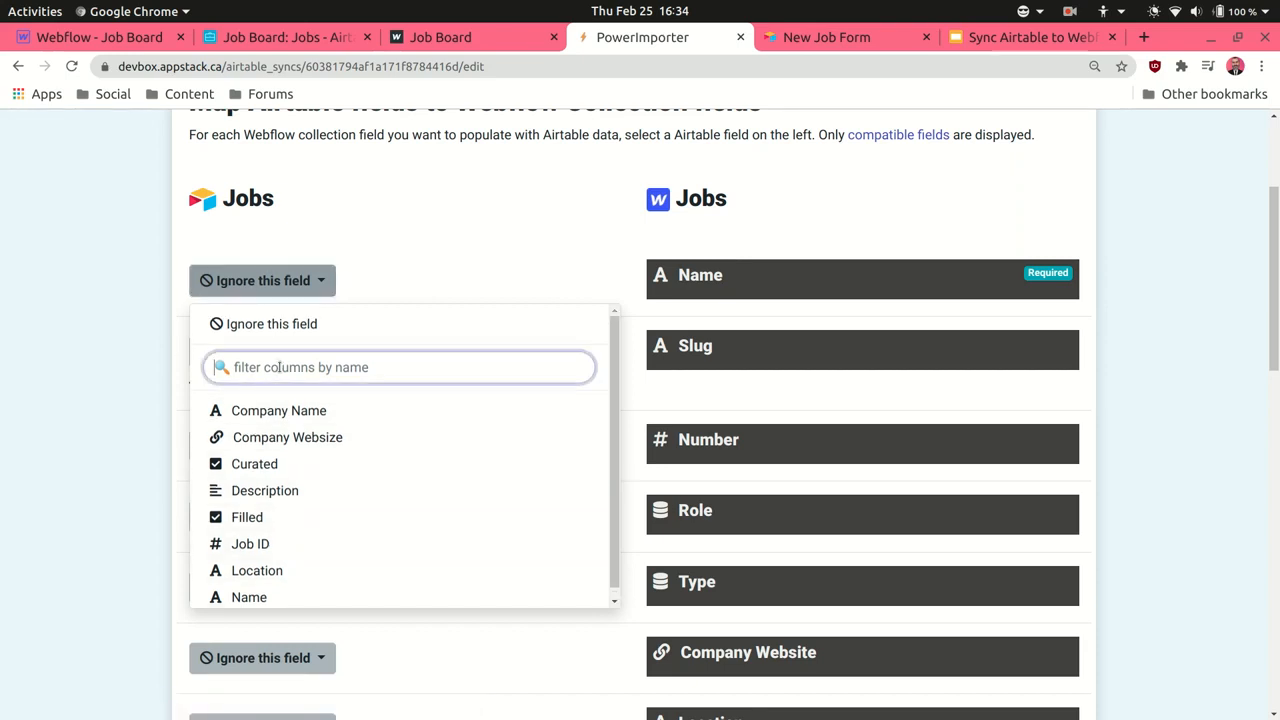
text(name)
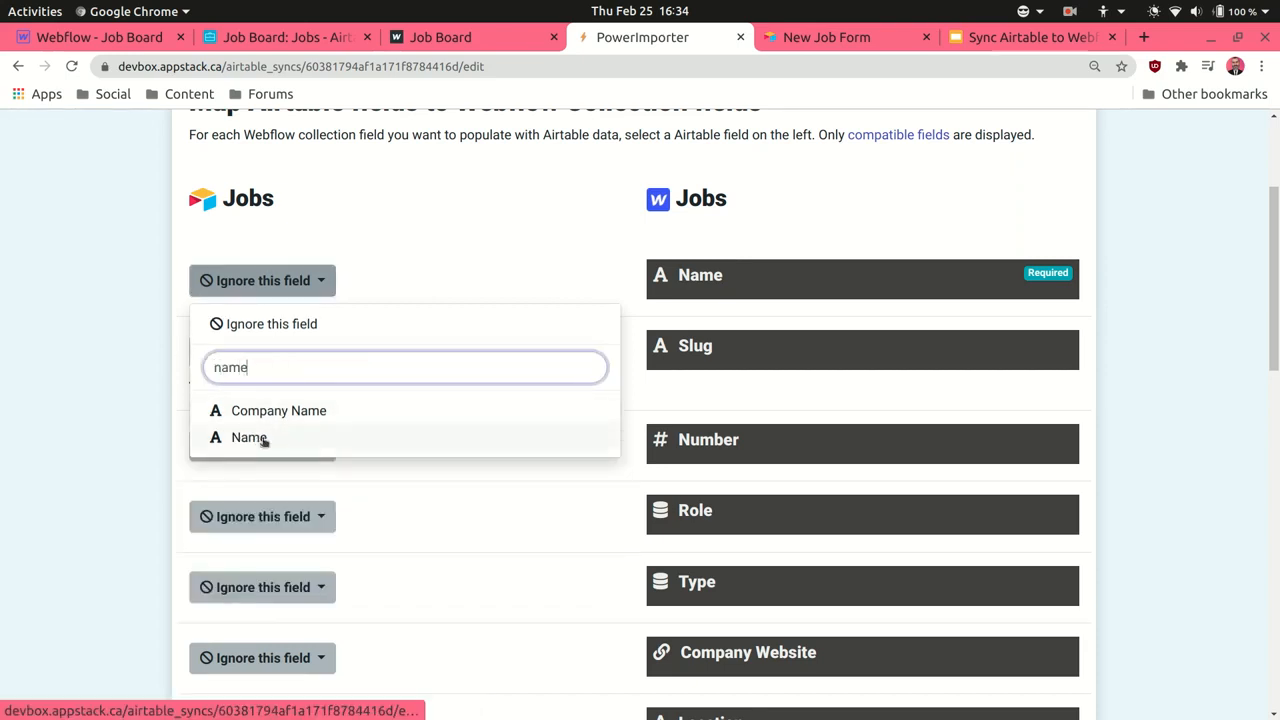
click(263, 440)
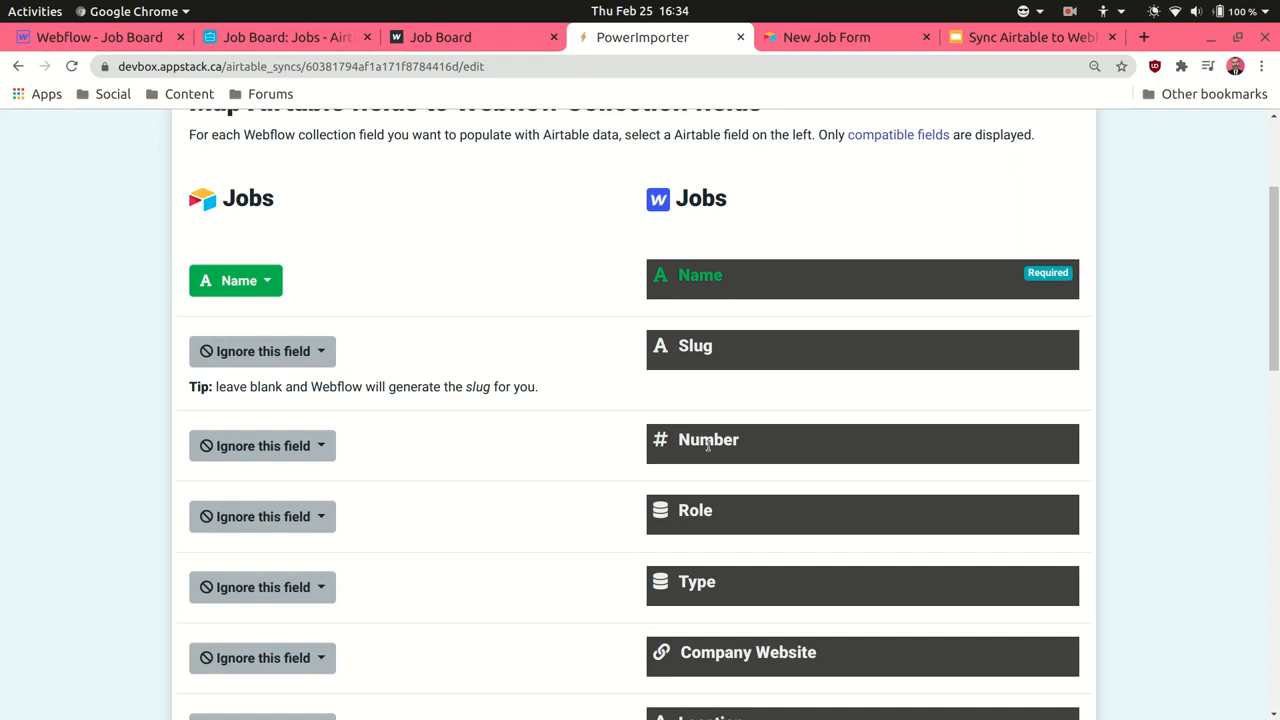
Map the Airtable Job ID column to the Number field of the Webflow Jobs collection
click(322, 456)
scroll(322, 450, down, 3)
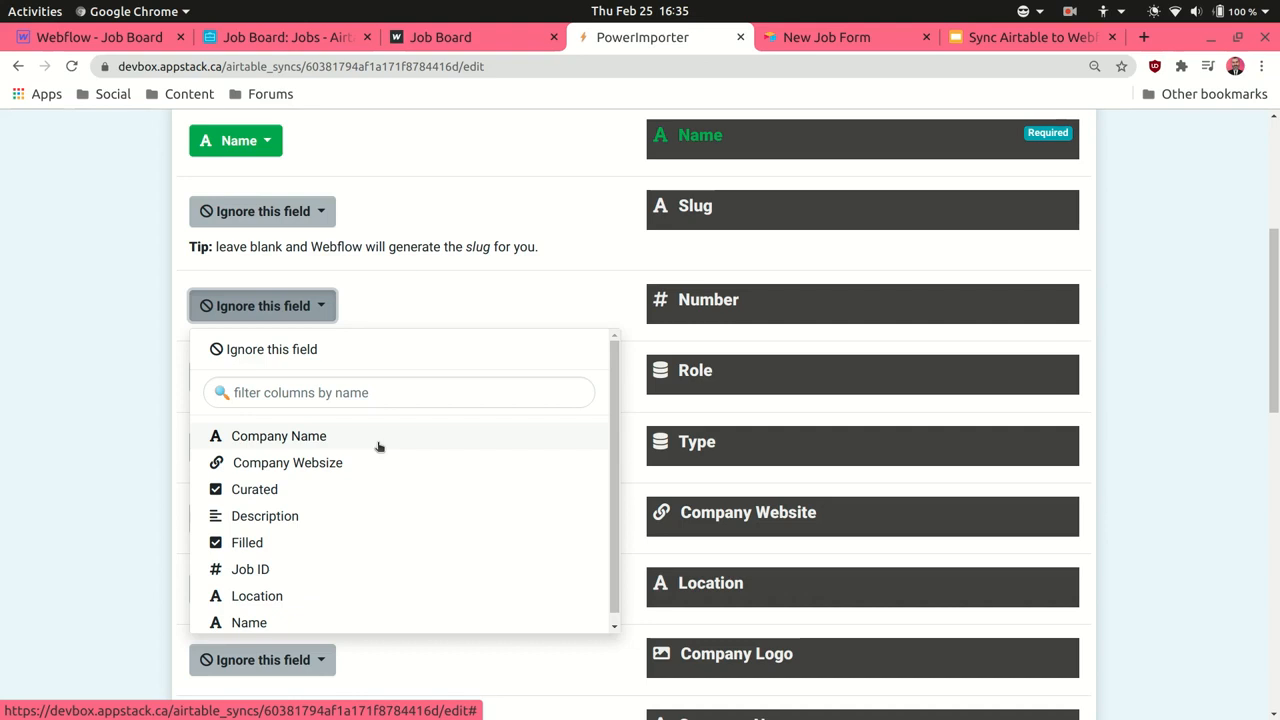
click(250, 569)
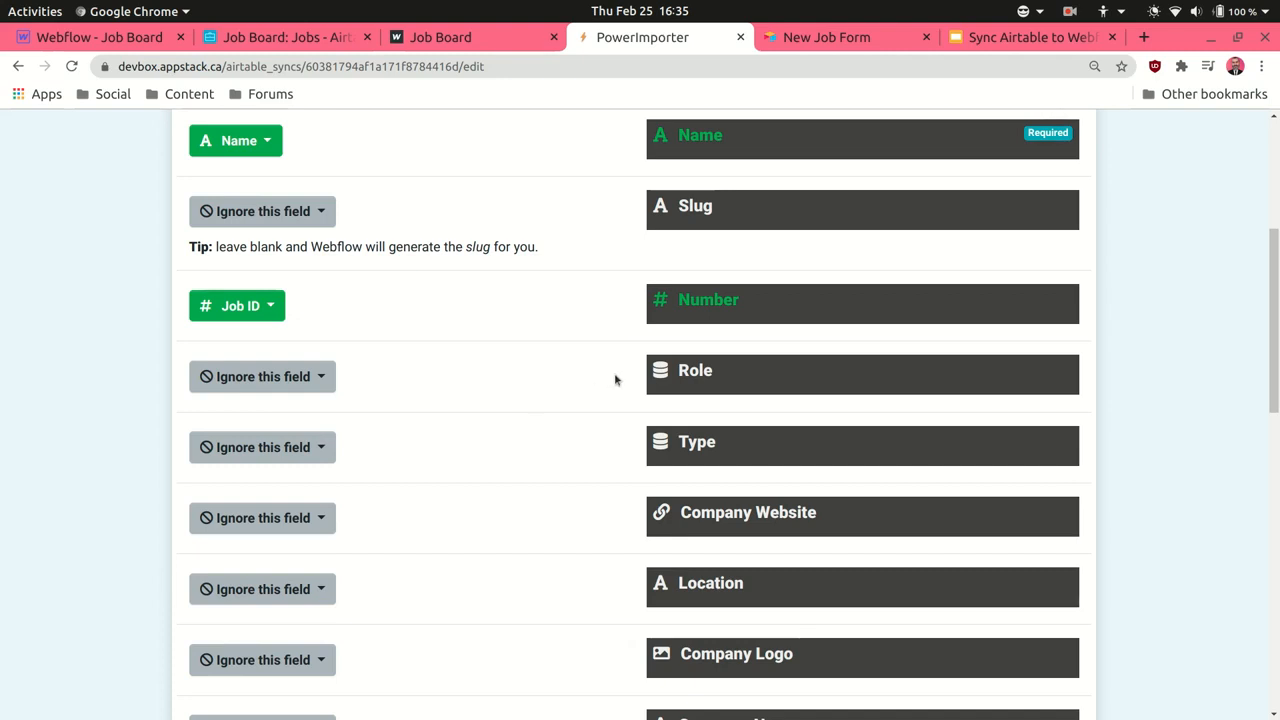
Map the Airtable Role and Type columns to the matching Role and Type fields of the Webflow Jobs collection
click(320, 377)
click(241, 511)
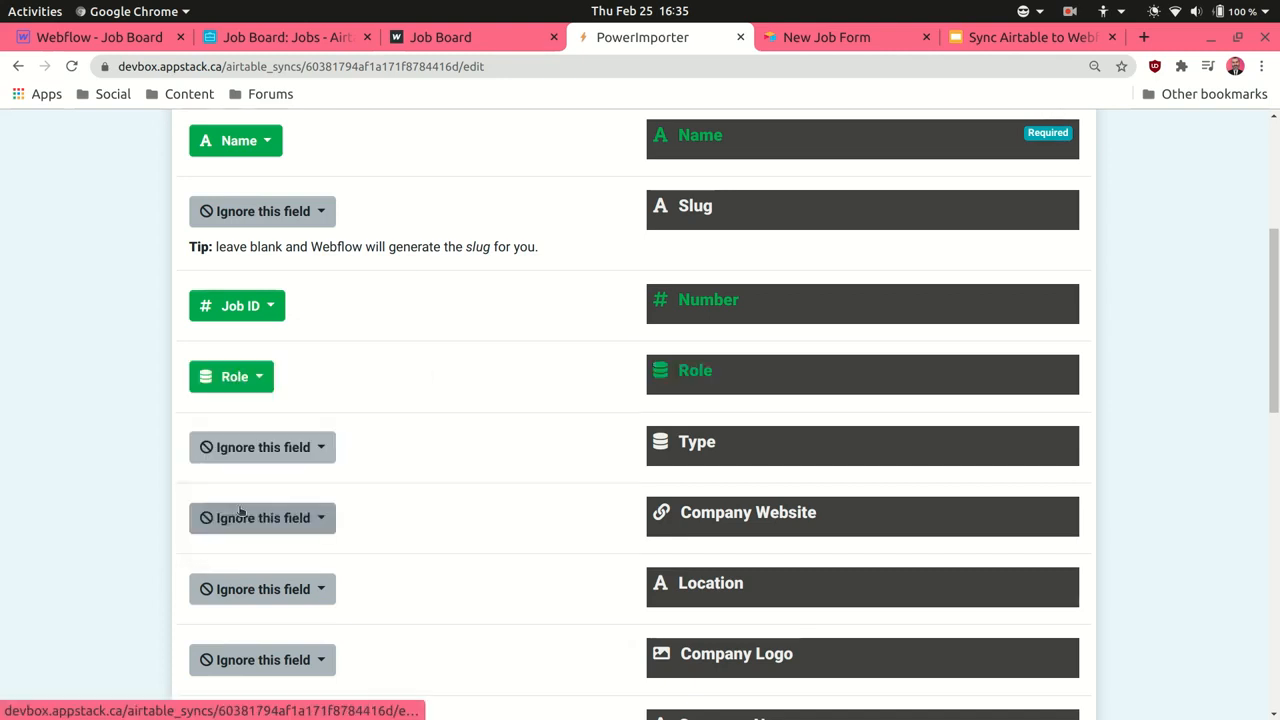
click(320, 448)
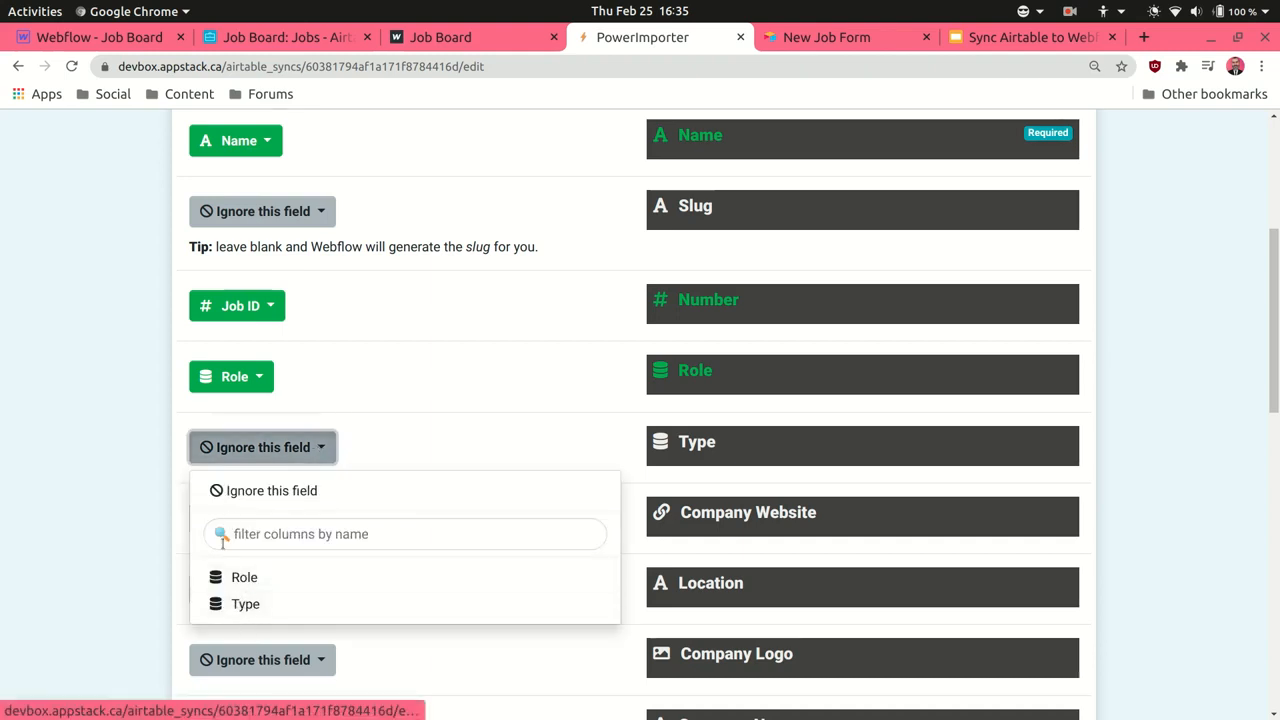
click(250, 606)
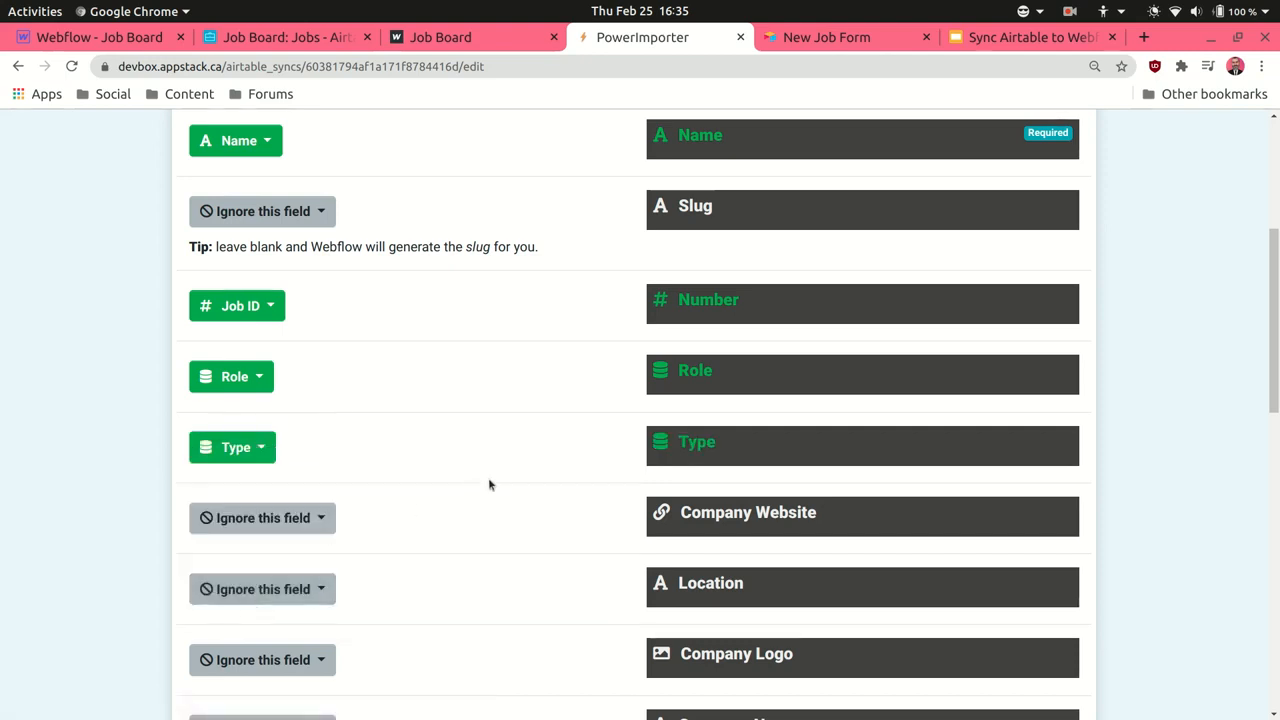
Map Airtable's Company Websize column to Company Website and its Location column to Location in the Webflow Jobs collection
scroll(490, 484, down, 3)
click(305, 262)
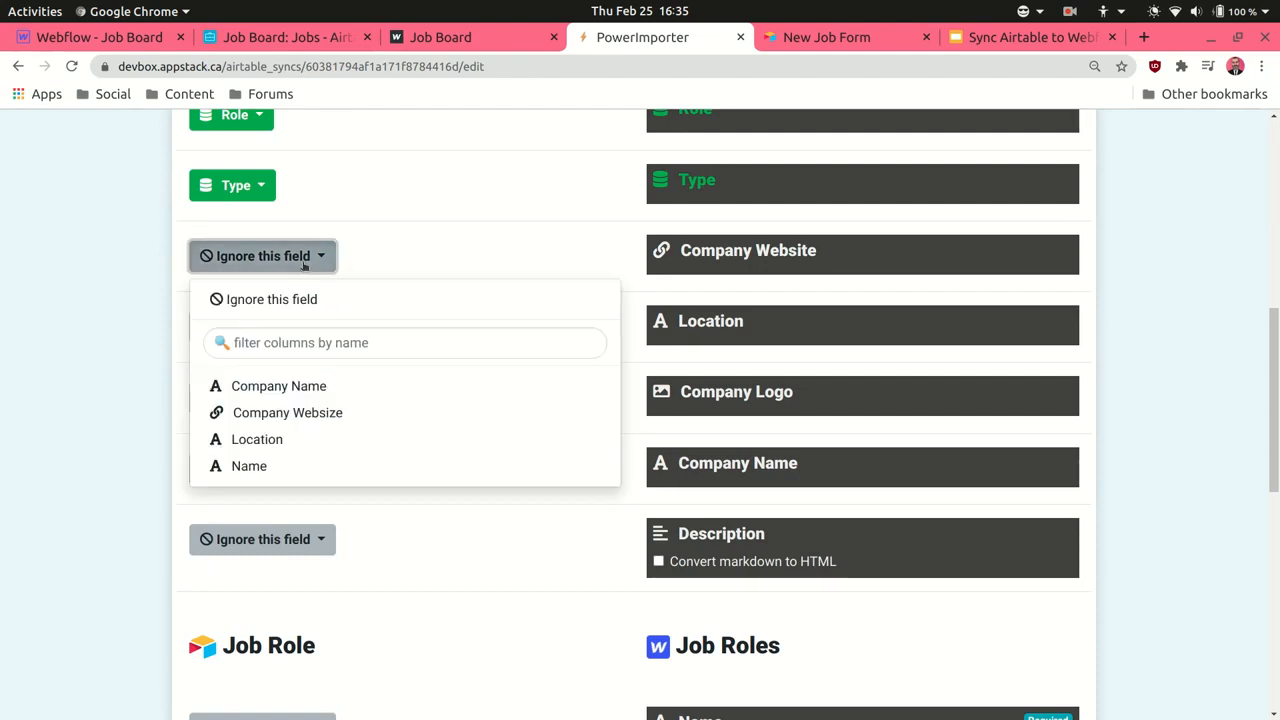
click(254, 418)
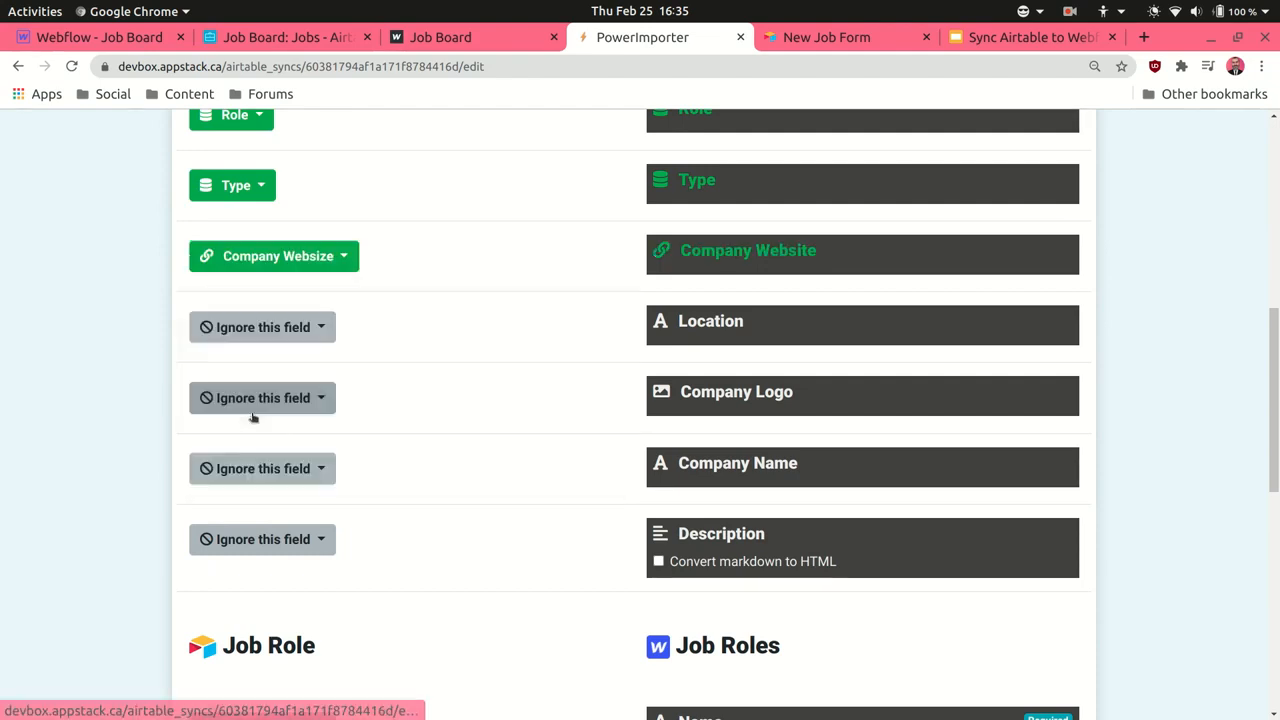
click(325, 326)
click(262, 617)
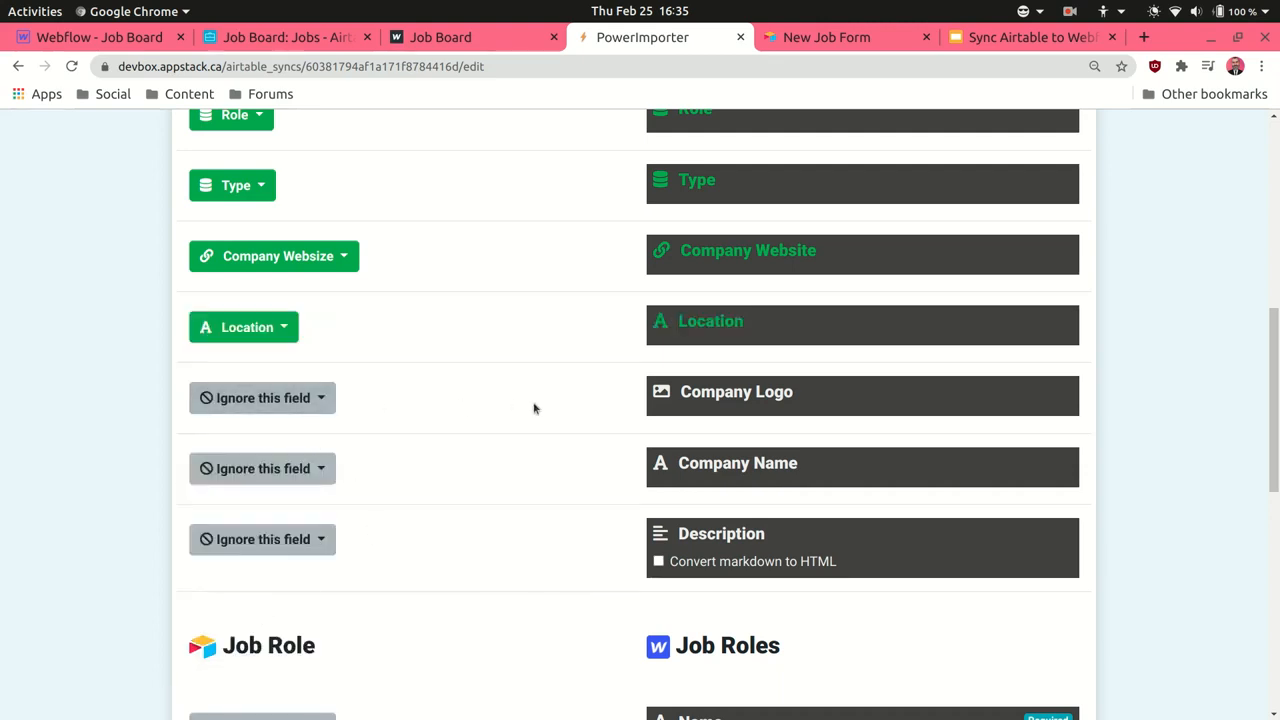
Map the Airtable Company Logo and Company Name columns to the matching fields of the Webflow Jobs collection
click(323, 399)
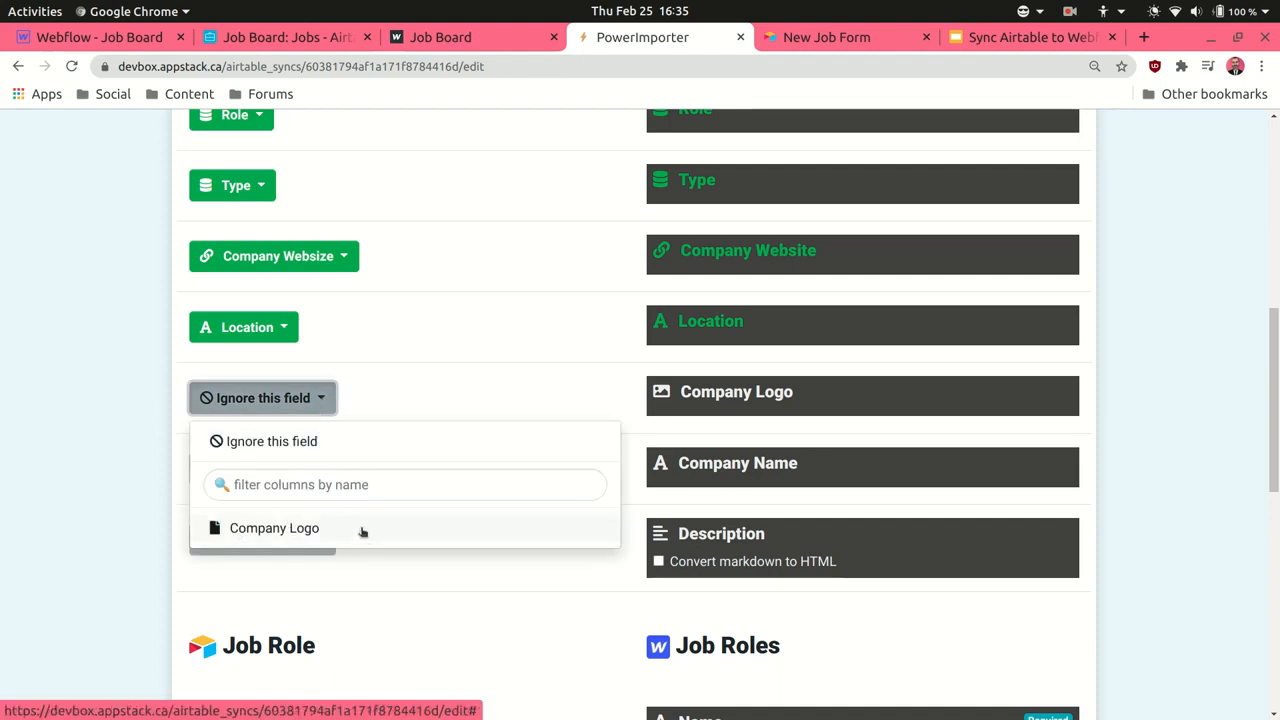
click(295, 532)
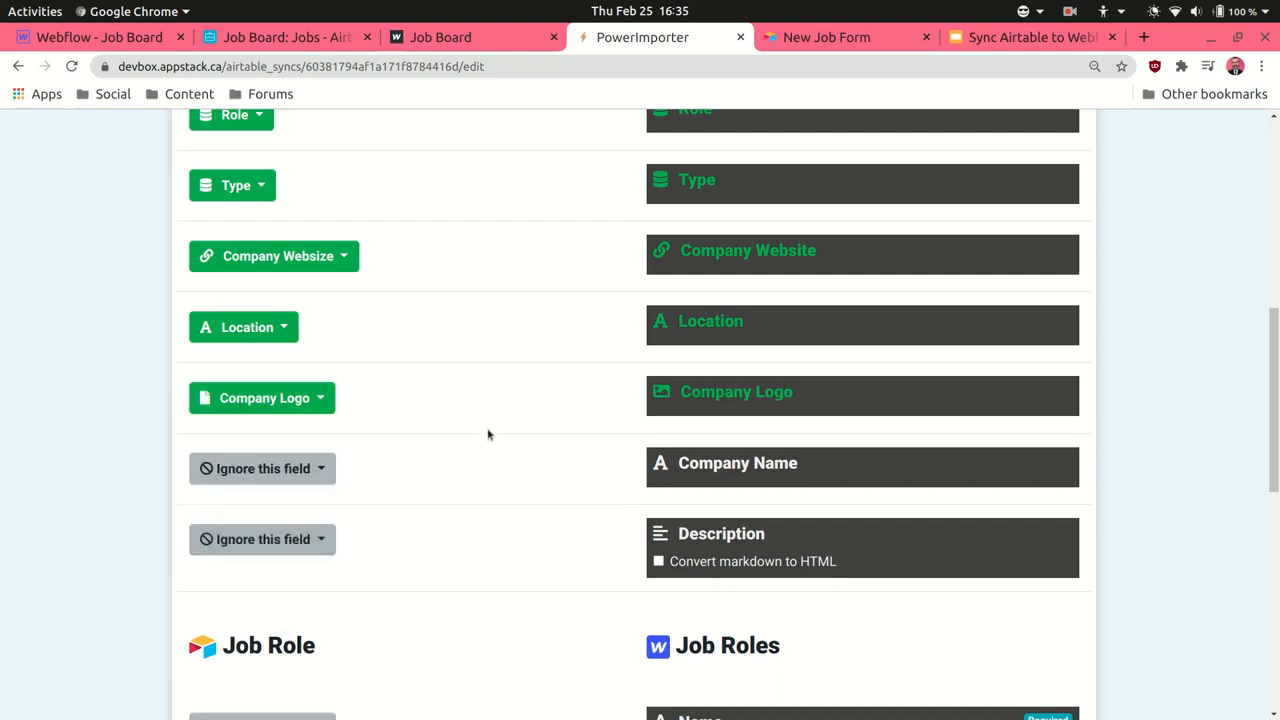
click(326, 468)
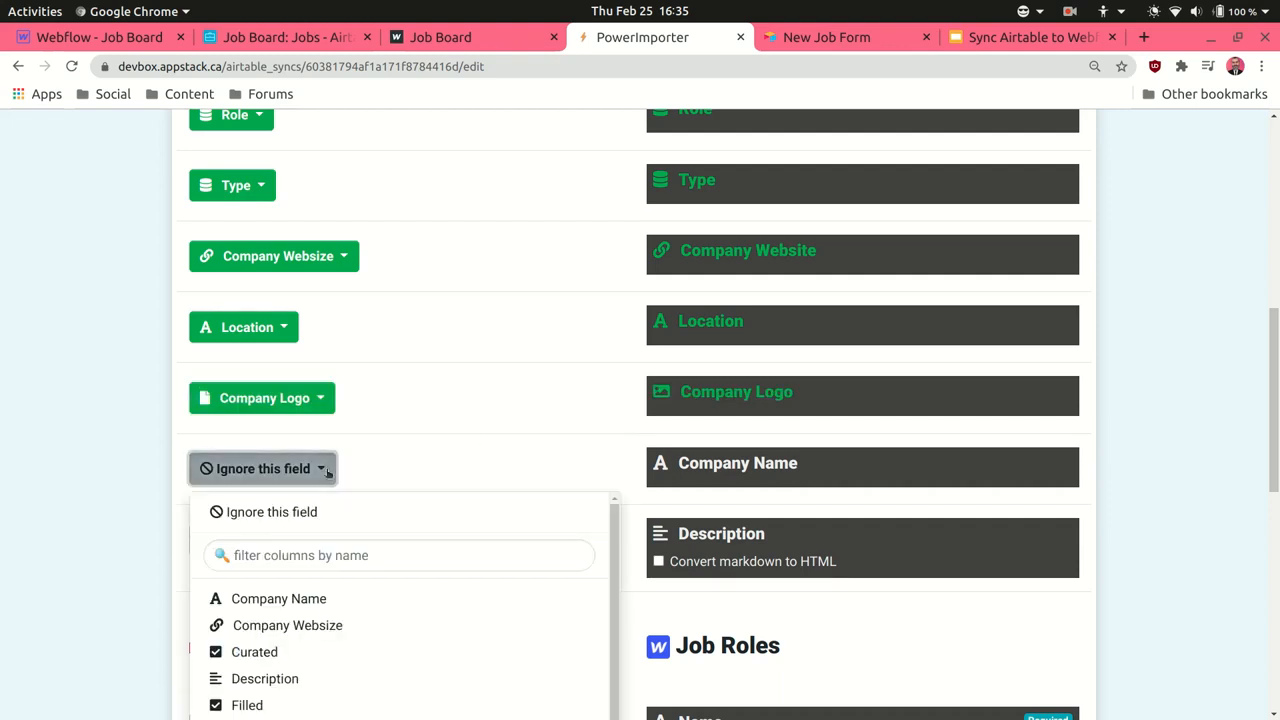
click(298, 605)
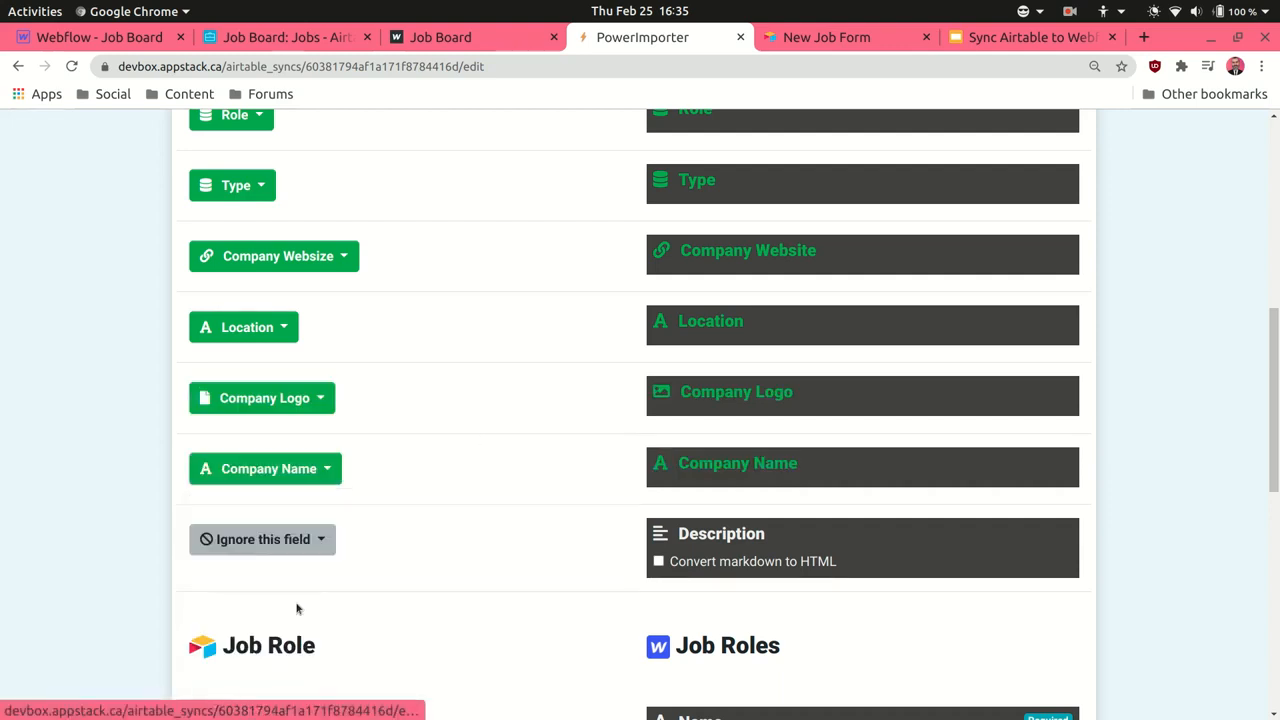
Map the Airtable Description column to the Jobs Description field and enable its markdown to HTML conversion
click(302, 539)
scroll(302, 539, down, 3)
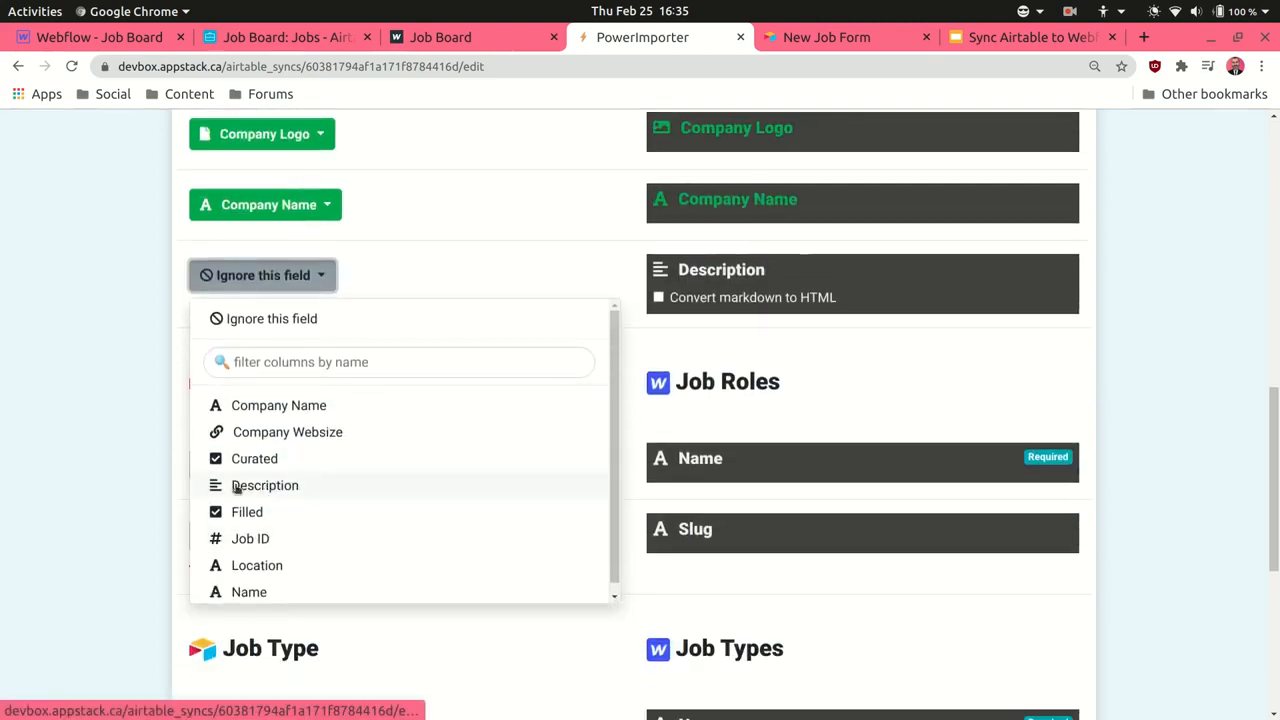
click(219, 487)
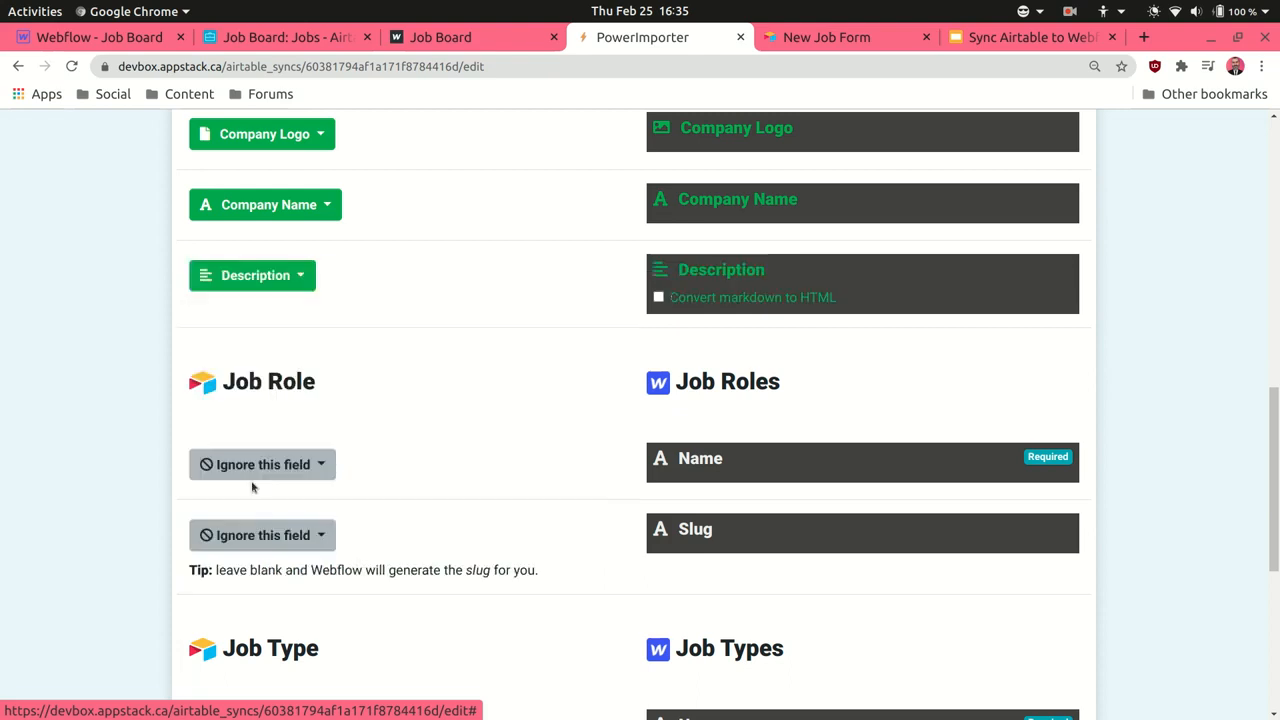
scroll(428, 263, up, 1)
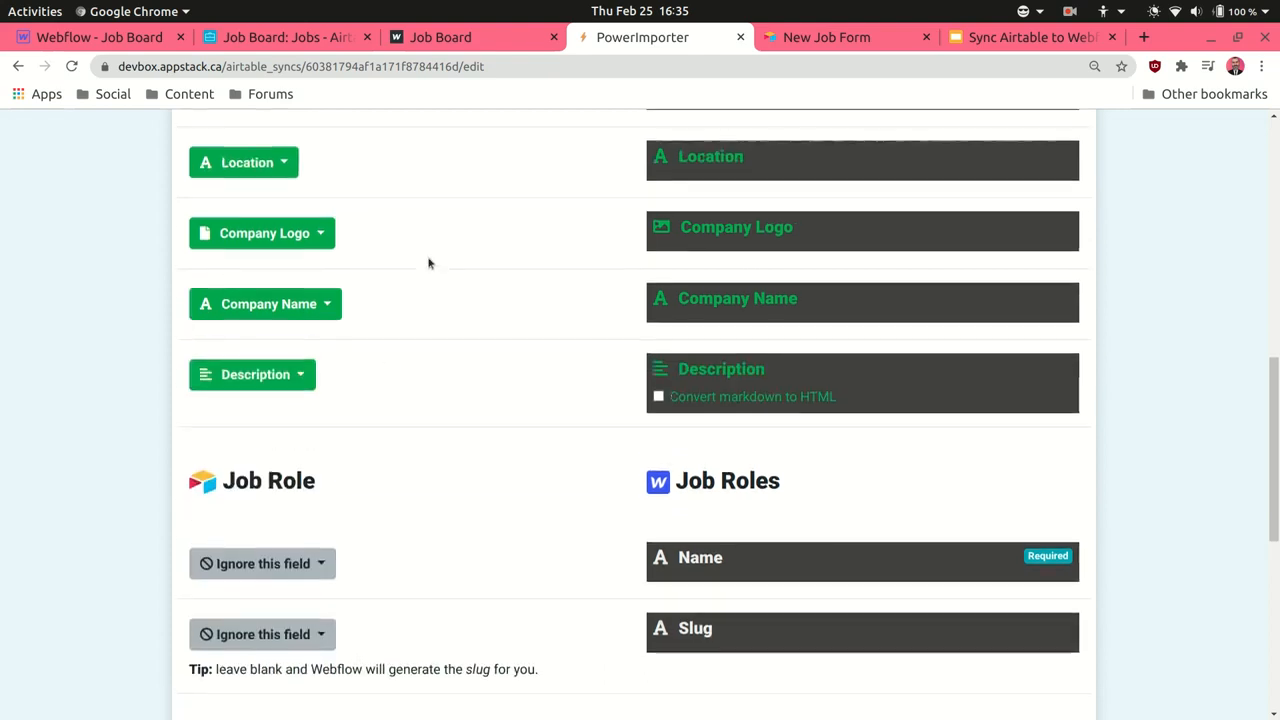
click(659, 398)
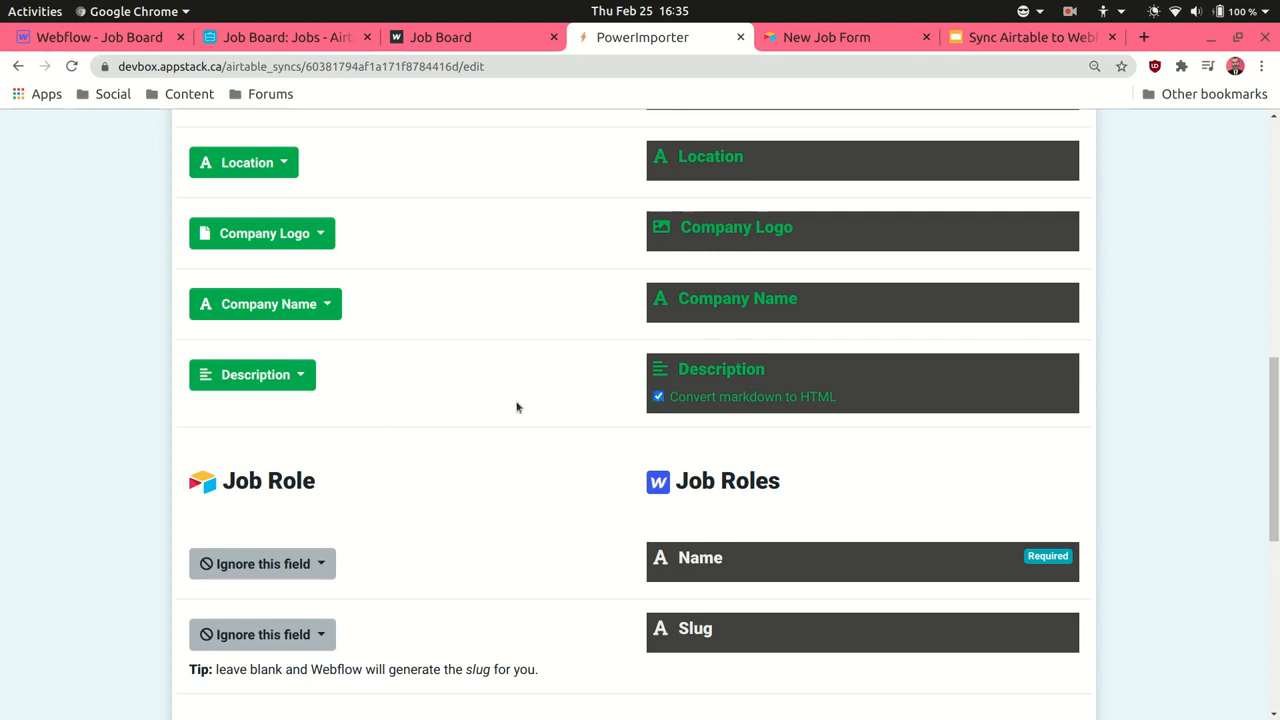
Map the Airtable Name column to the required Name field in both the Job Roles and Job Types collections, leaving their slugs ignored
scroll(460, 414, down, 1)
scroll(460, 414, down, 1)
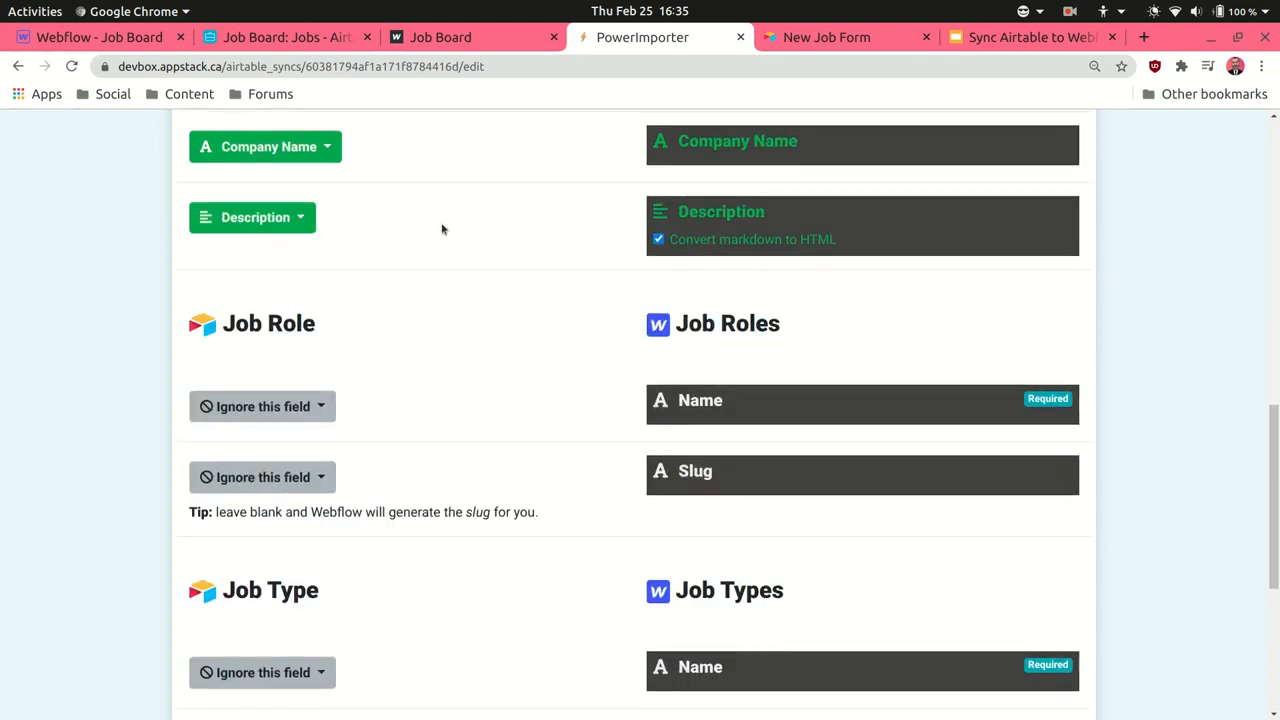
click(325, 407)
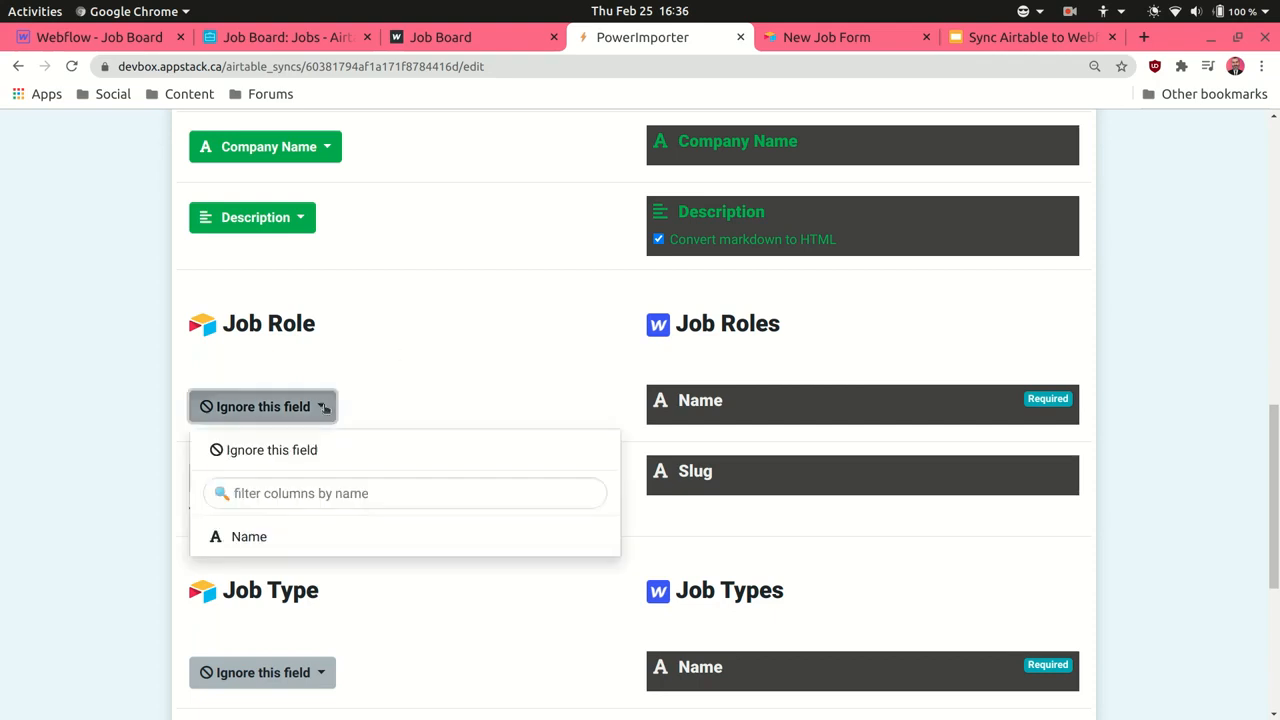
click(268, 536)
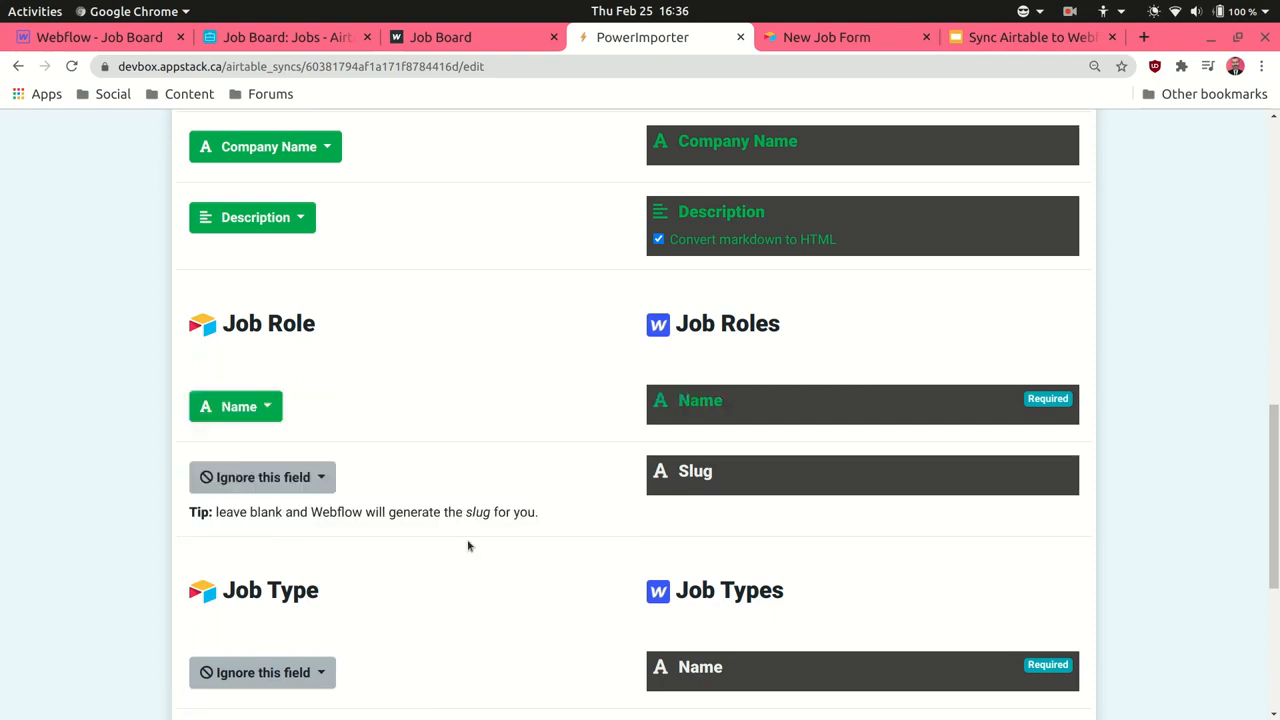
scroll(468, 546, down, 3)
click(304, 511)
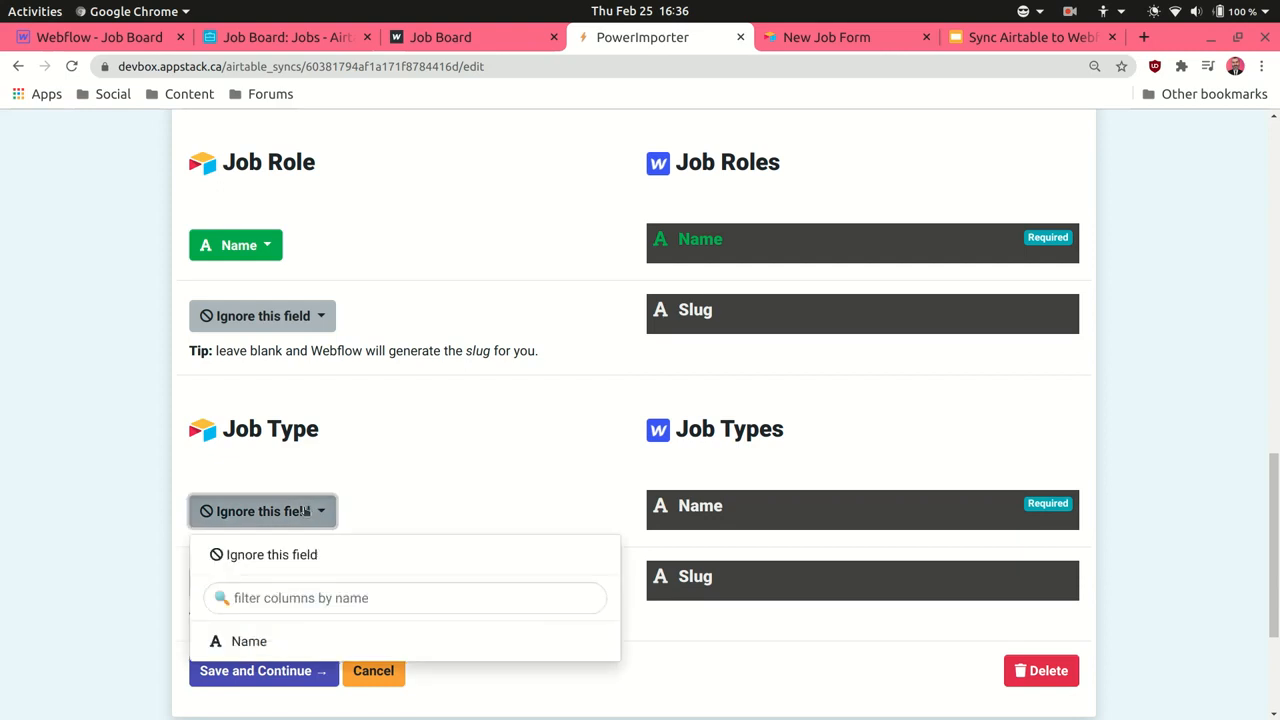
click(250, 640)
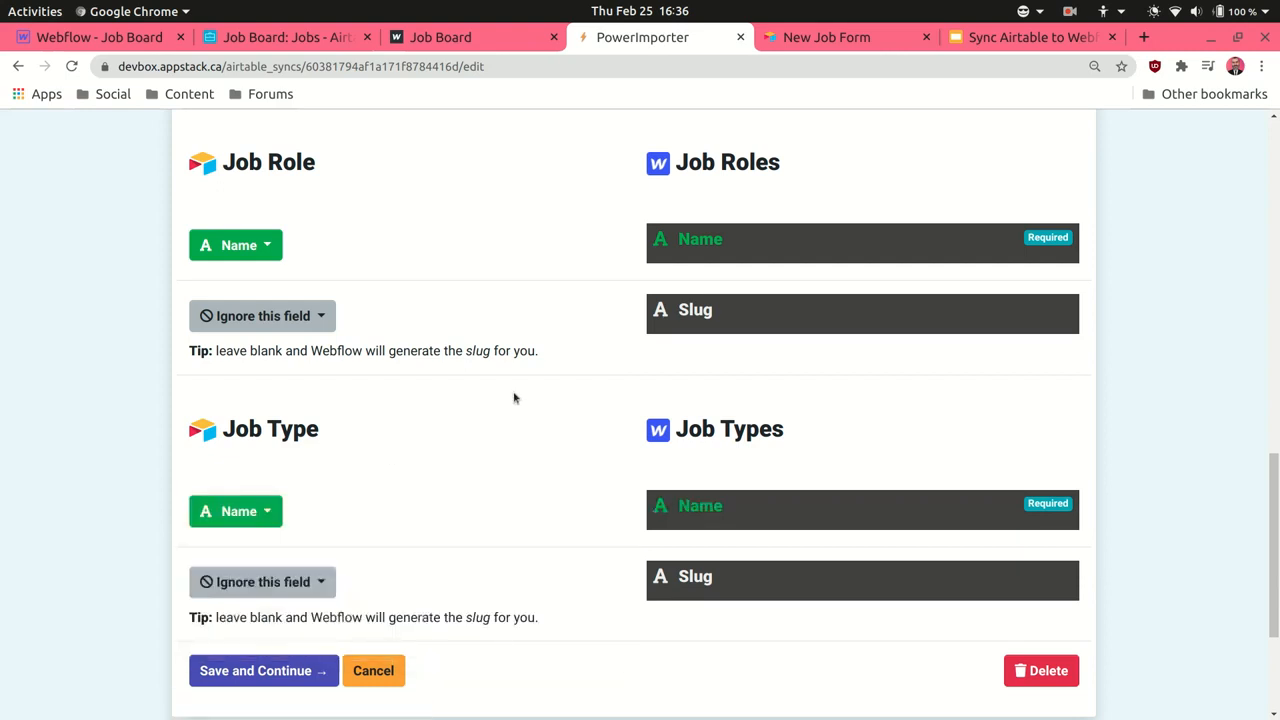
Save the field mapping despite the unmapped fields and run a Test & Review simulation of the workflow
click(250, 671)
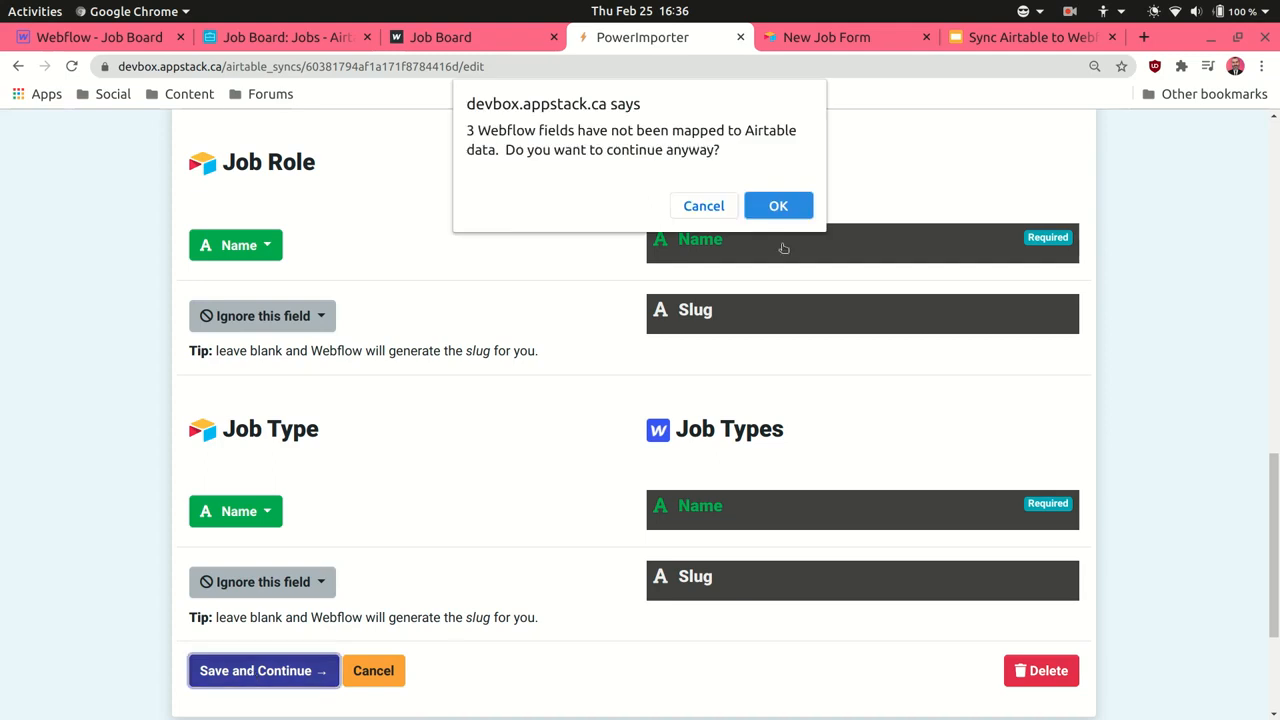
click(788, 206)
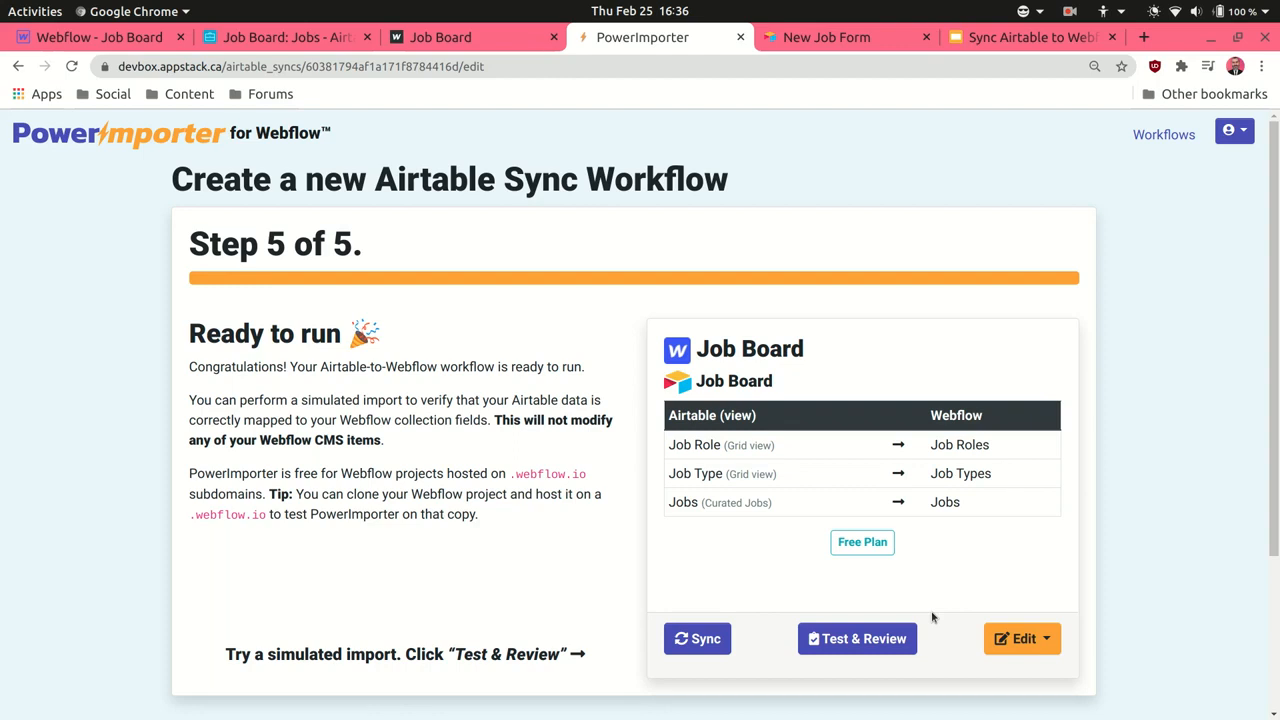
click(872, 639)
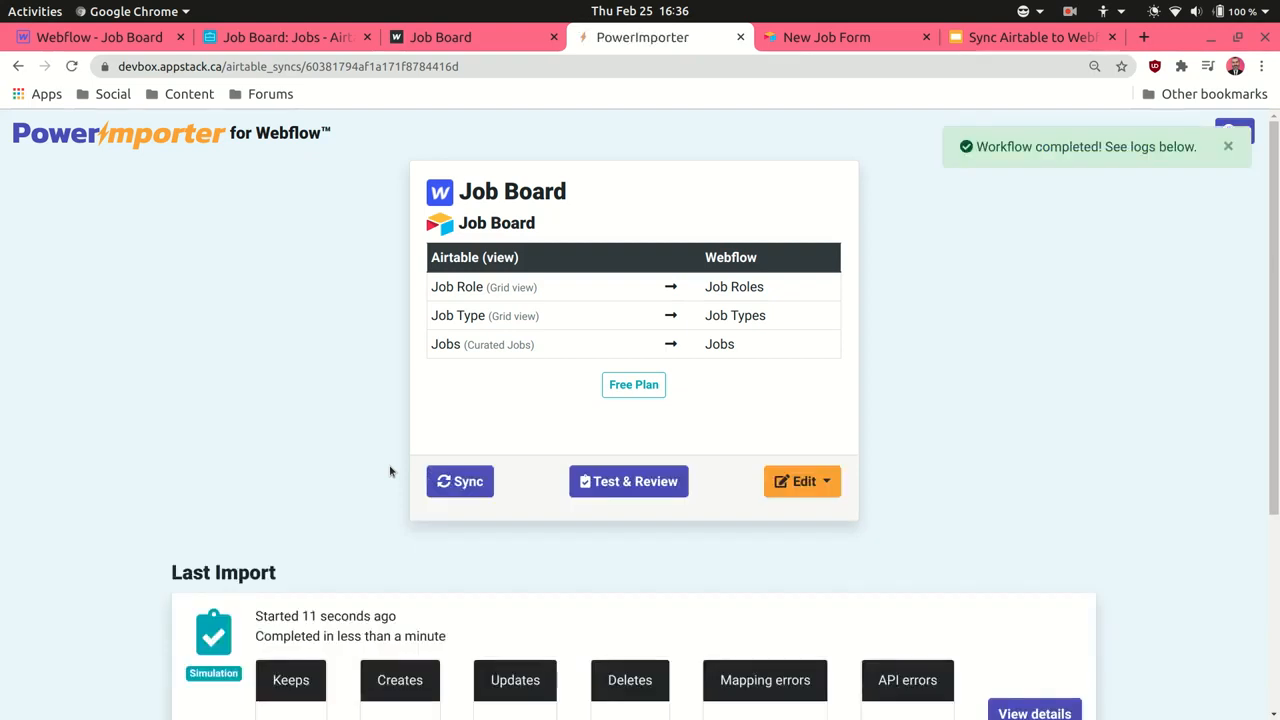
Open the simulated import's details and examine the logged values for several Job Roles items and a Job Types item
scroll(81, 470, down, 3)
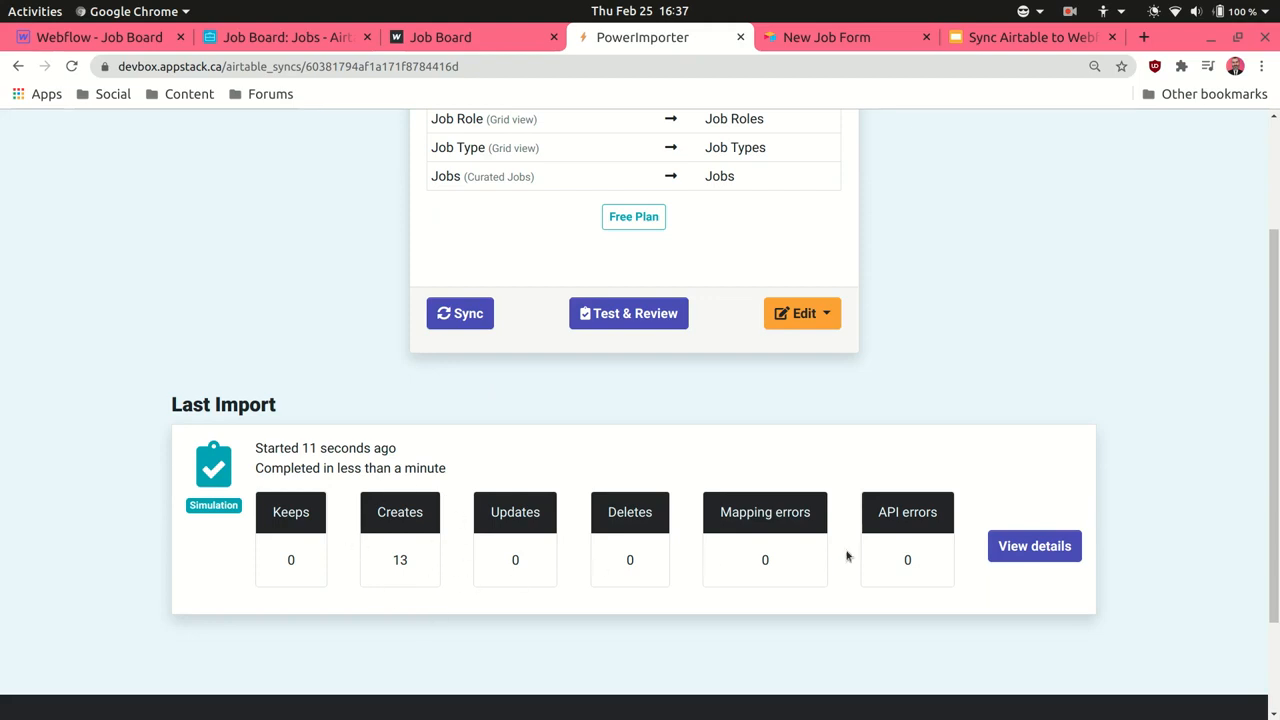
click(1061, 551)
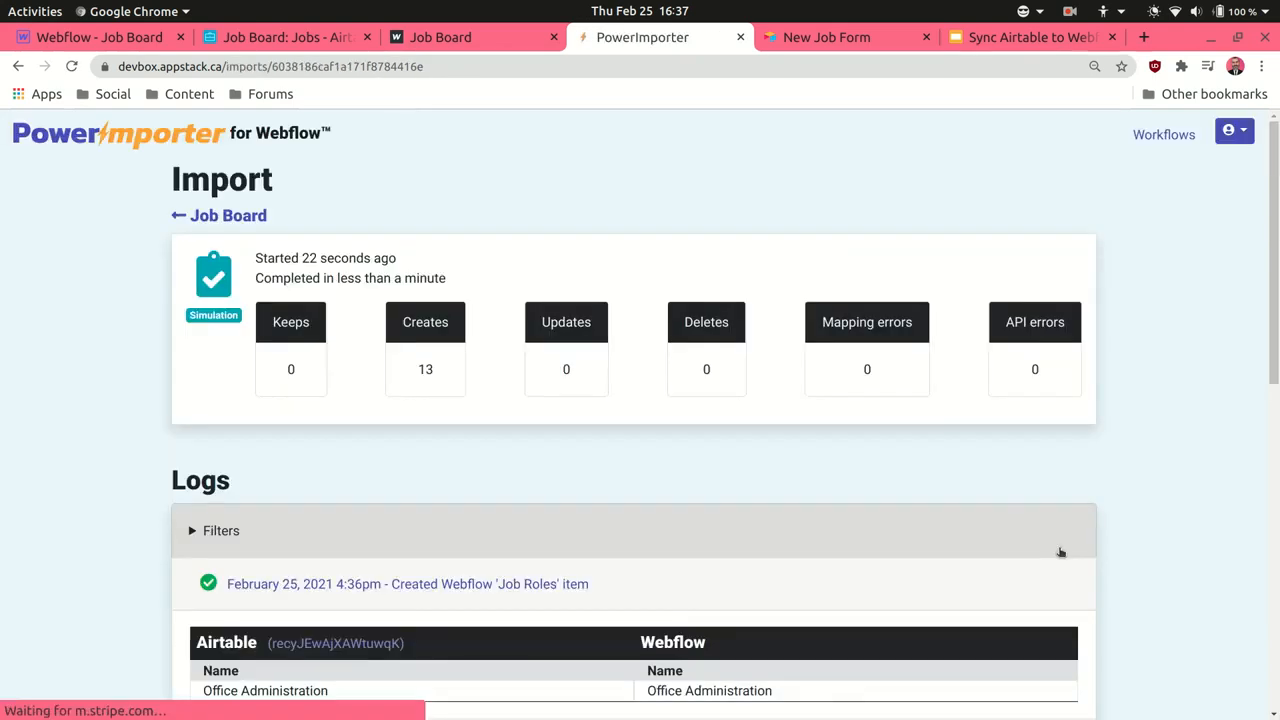
scroll(1193, 548, down, 4)
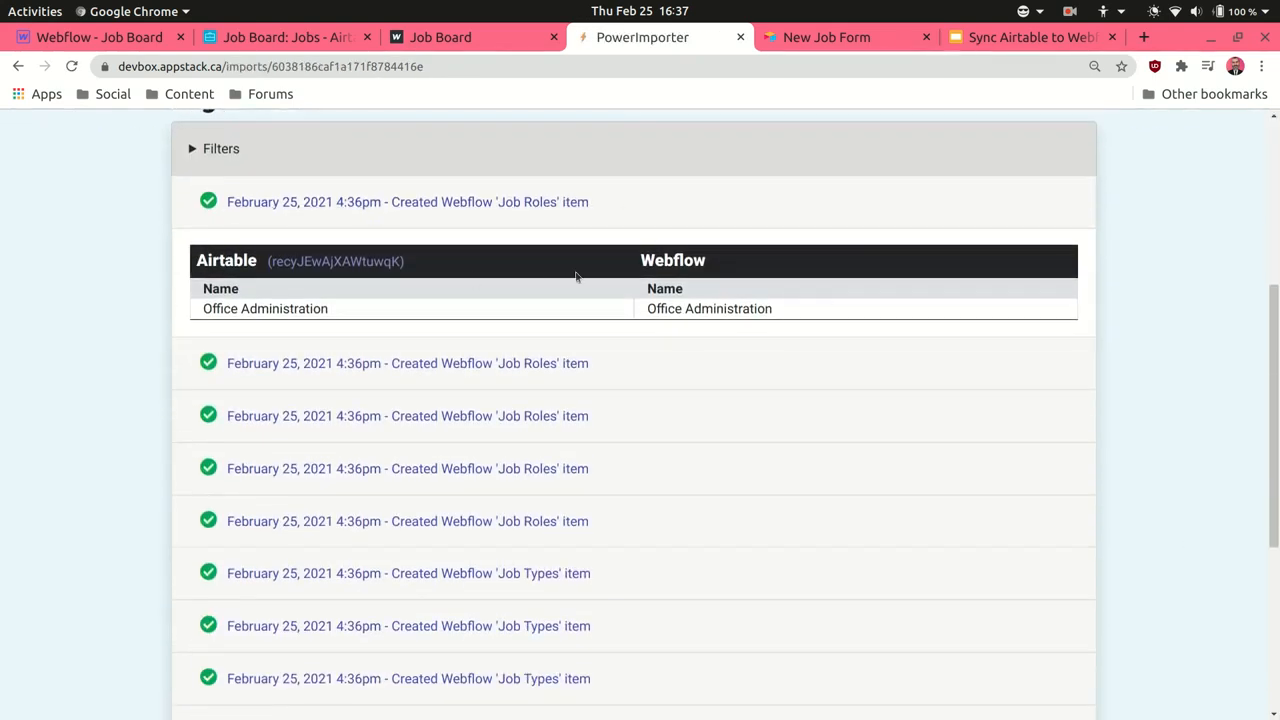
click(568, 363)
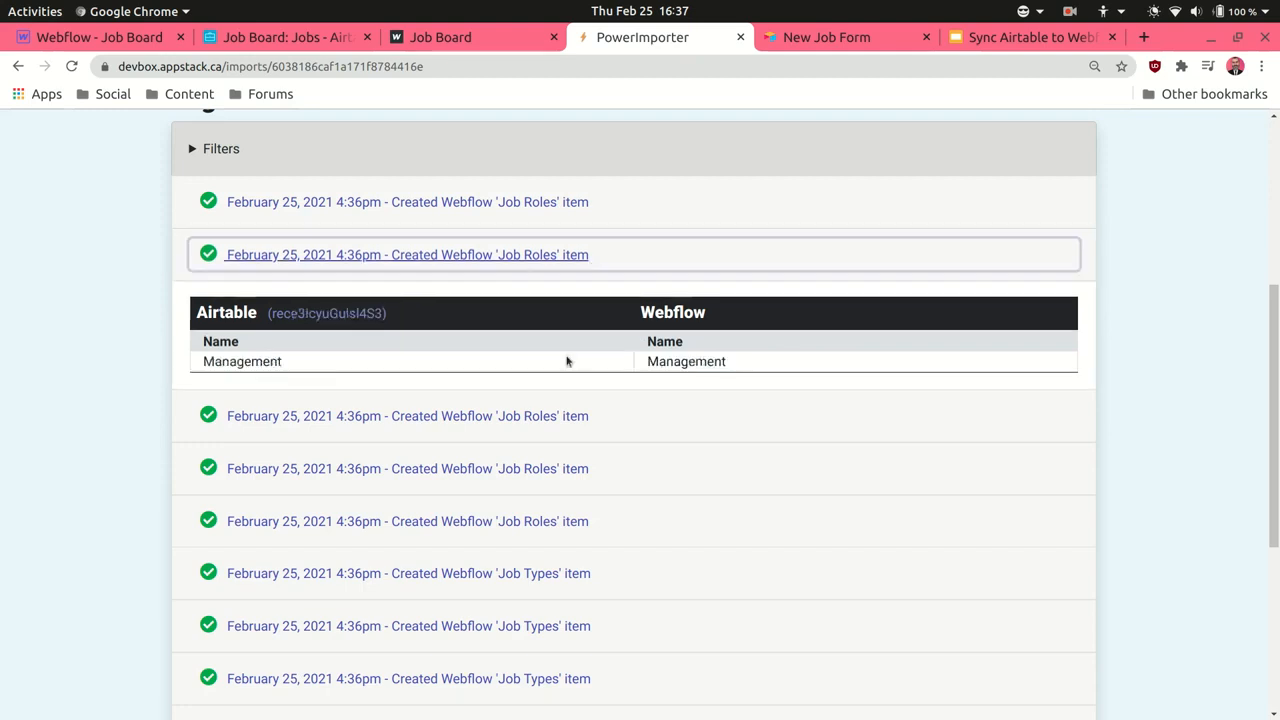
click(545, 416)
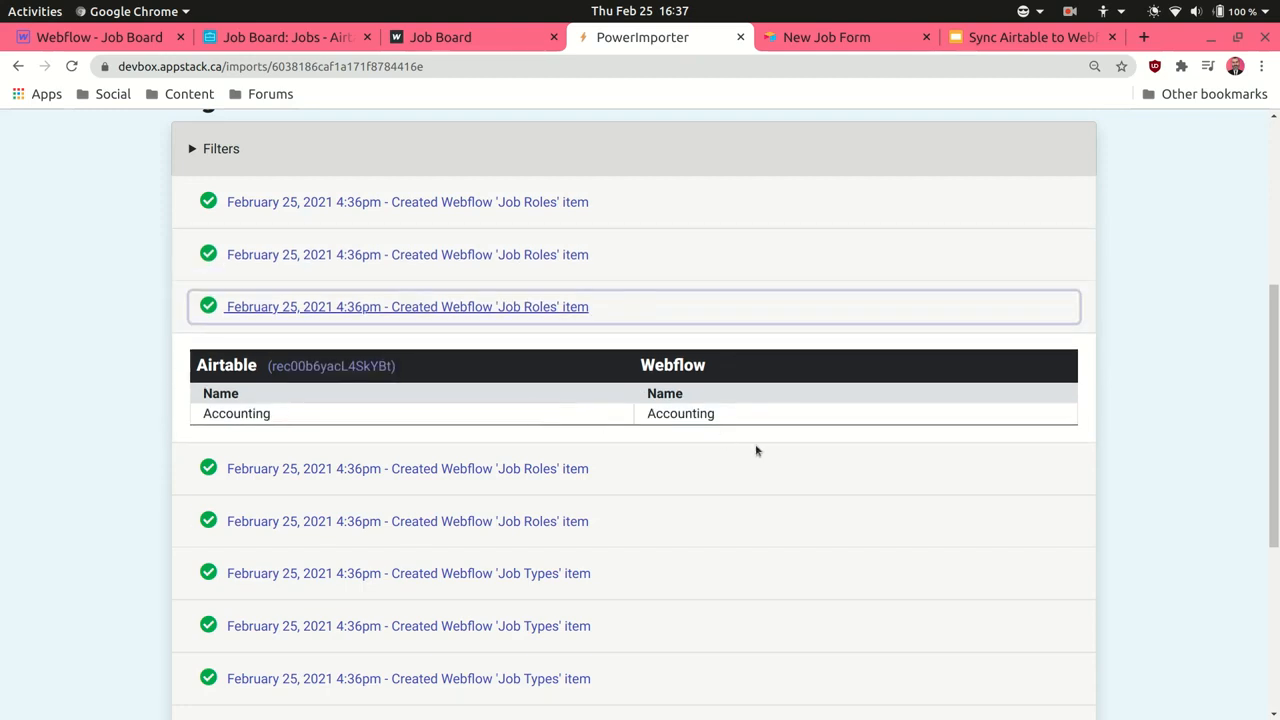
scroll(761, 453, down, 1)
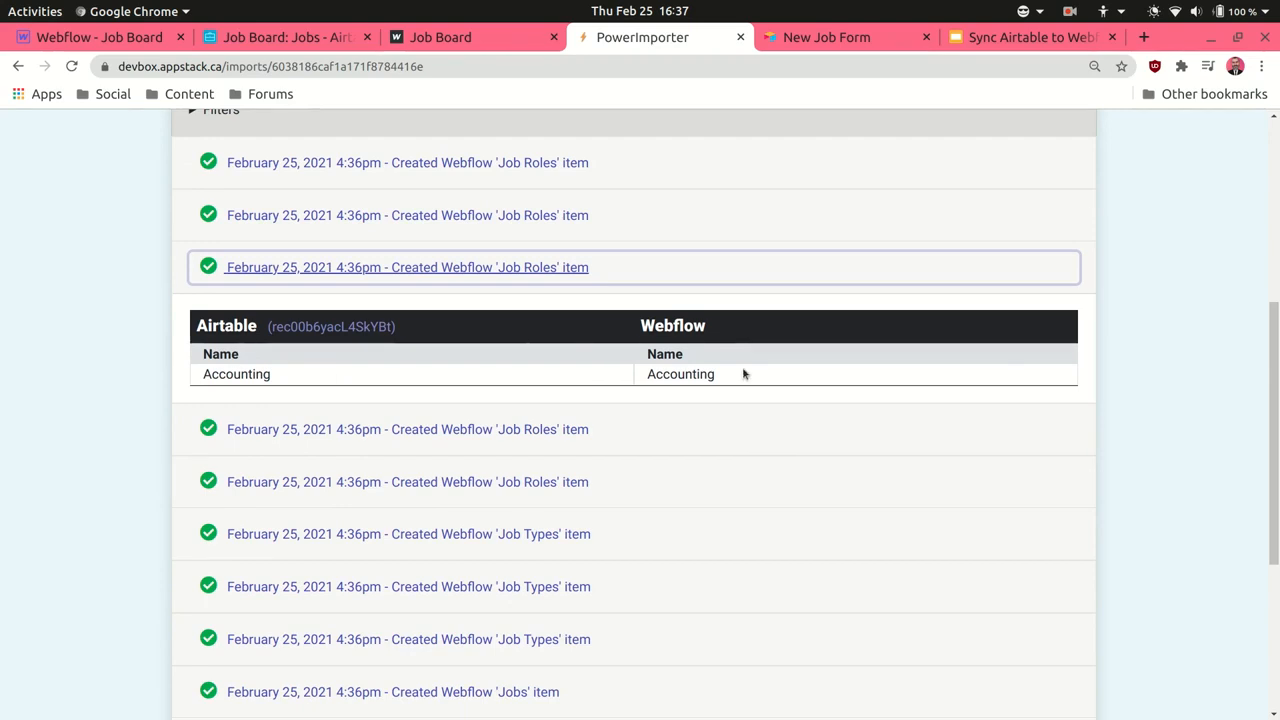
click(523, 534)
scroll(522, 543, down, 3)
scroll(522, 543, down, 1)
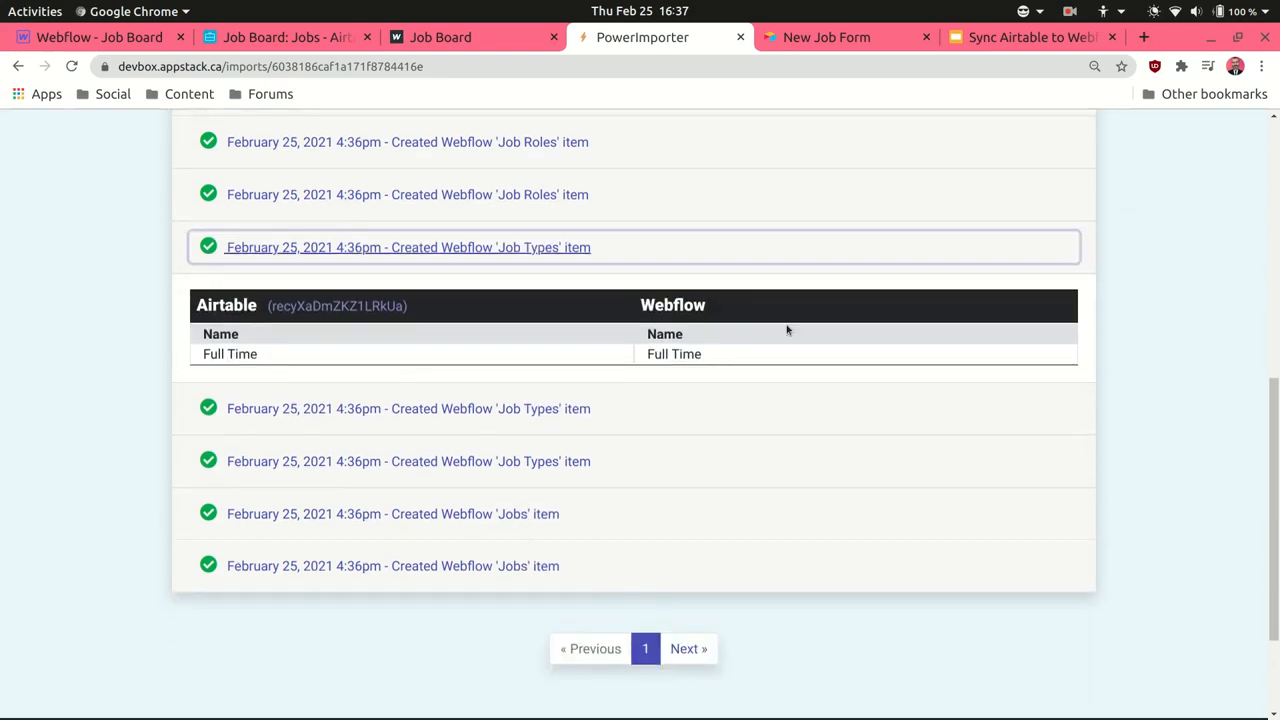
Examine the first Jobs item in the simulation log, comparing its Airtable and Webflow Role, Type and Company Logo values
click(514, 514)
scroll(514, 514, down, 6)
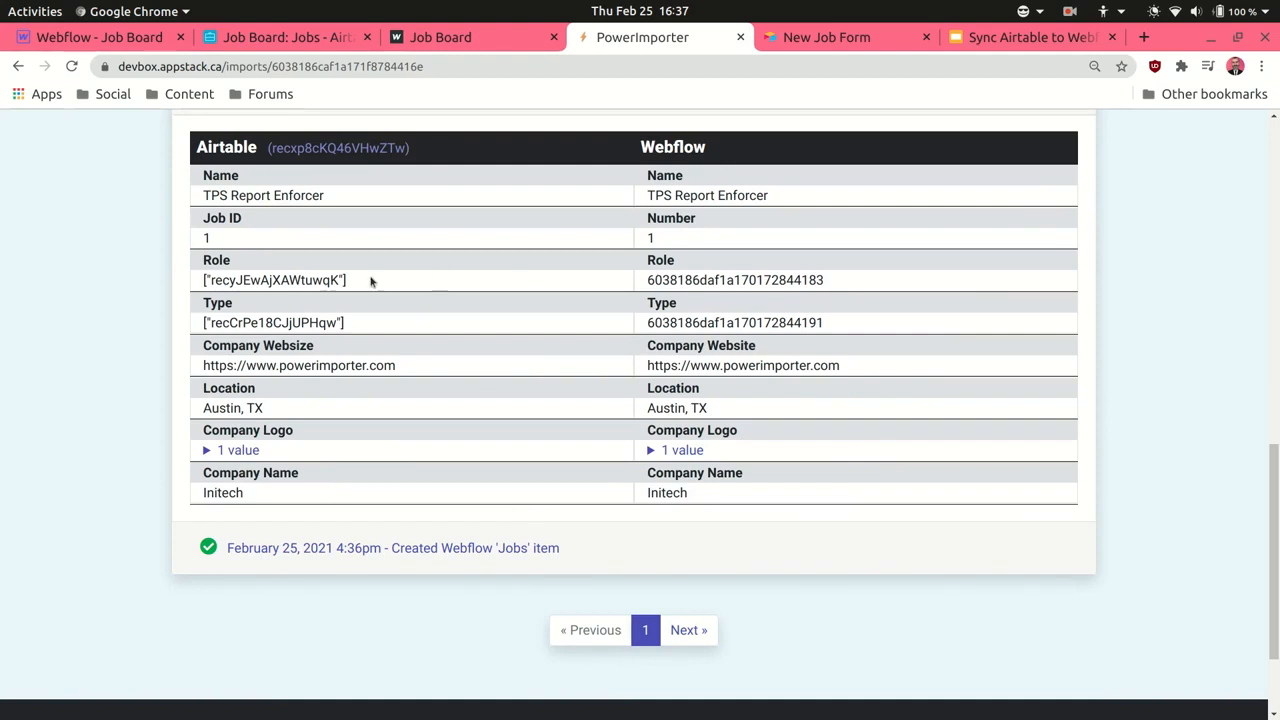
double_click(241, 280)
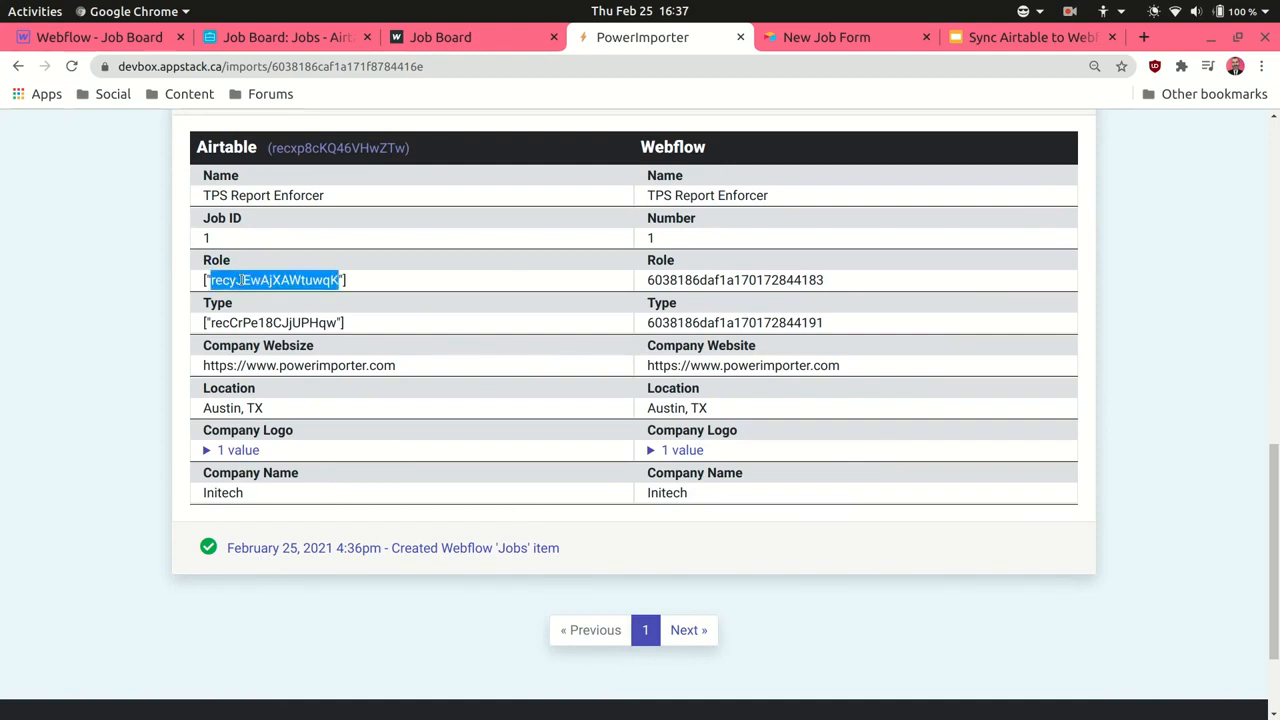
double_click(710, 280)
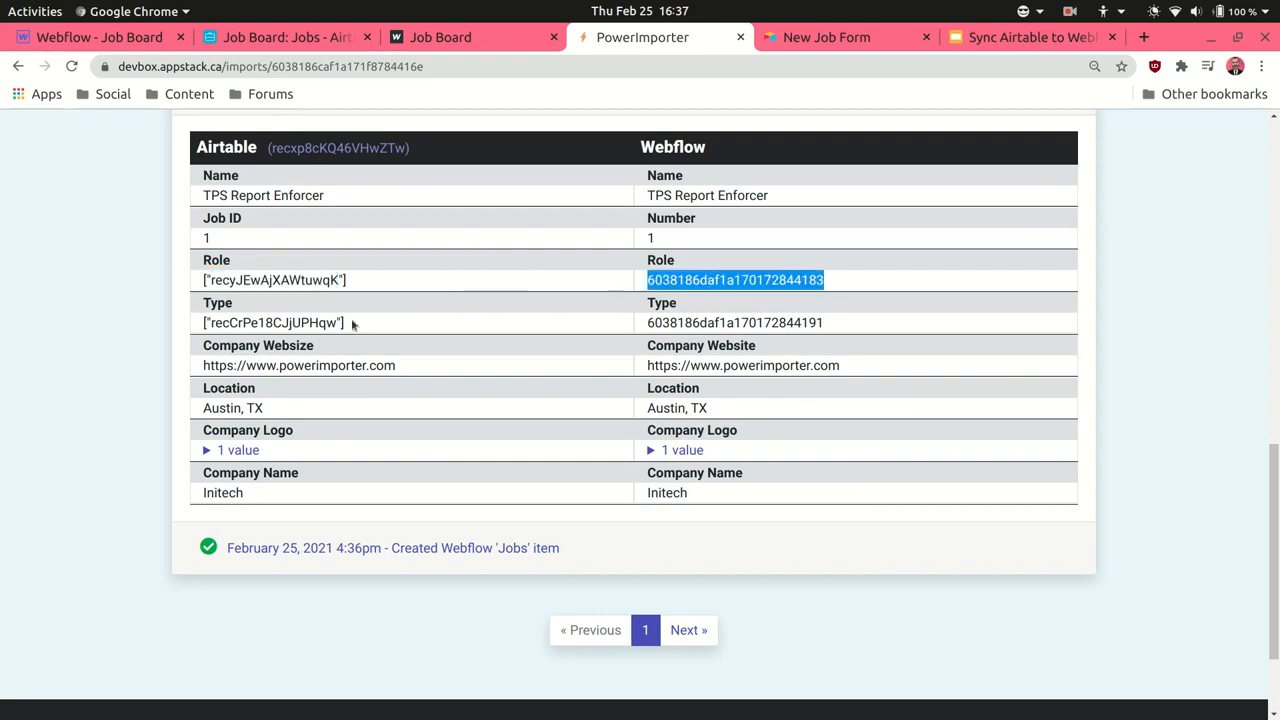
double_click(297, 321)
double_click(706, 322)
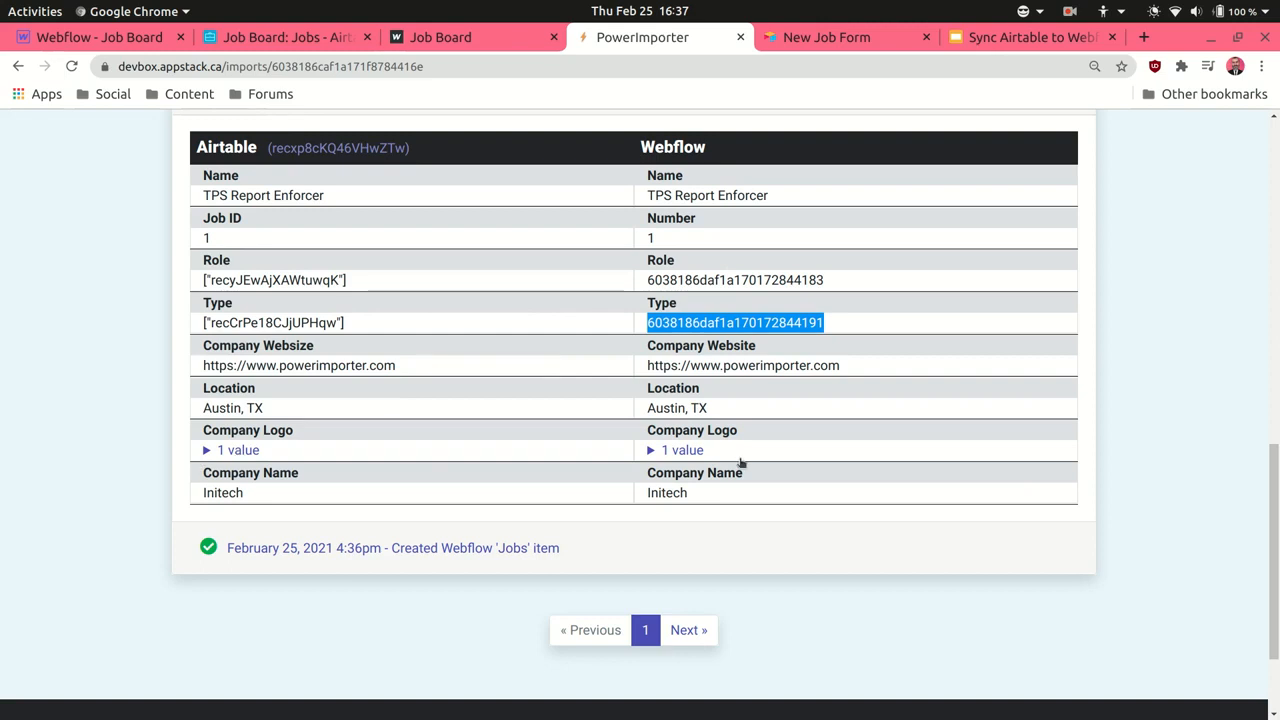
click(699, 451)
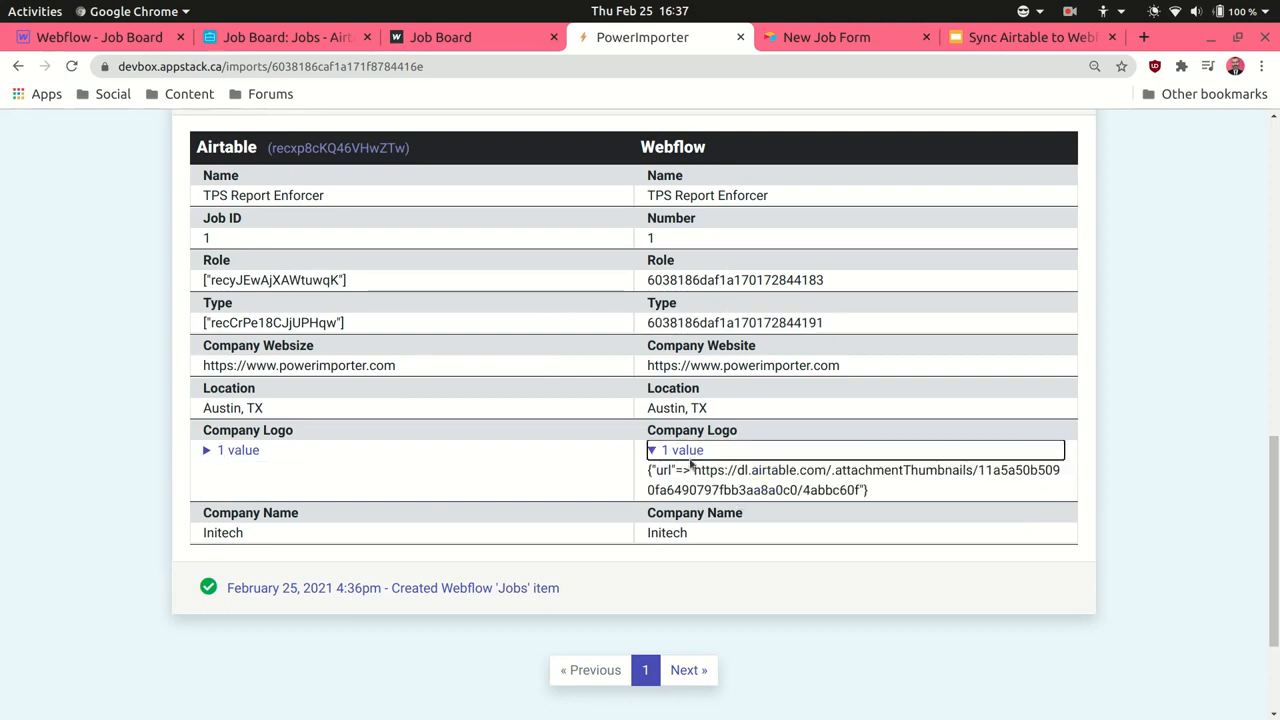
click(687, 452)
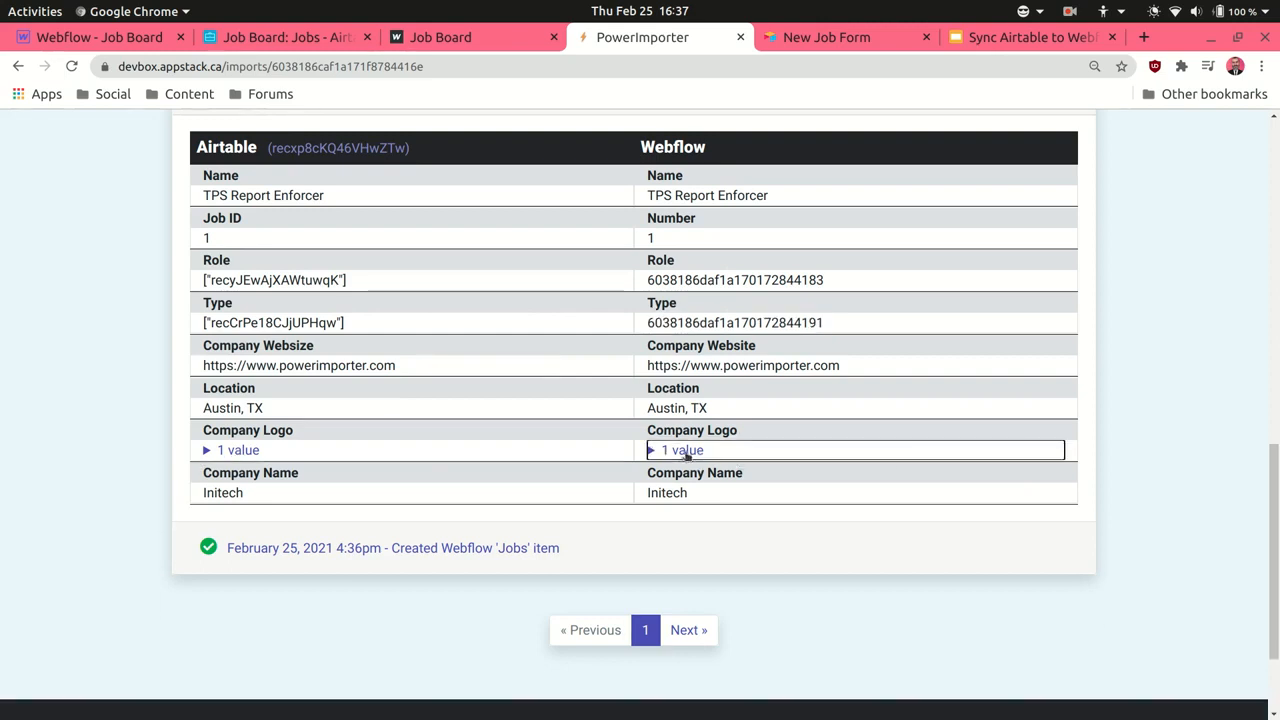
Return to the Job Board workflow, run the real Sync and review the import summary
scroll(530, 345, up, 10)
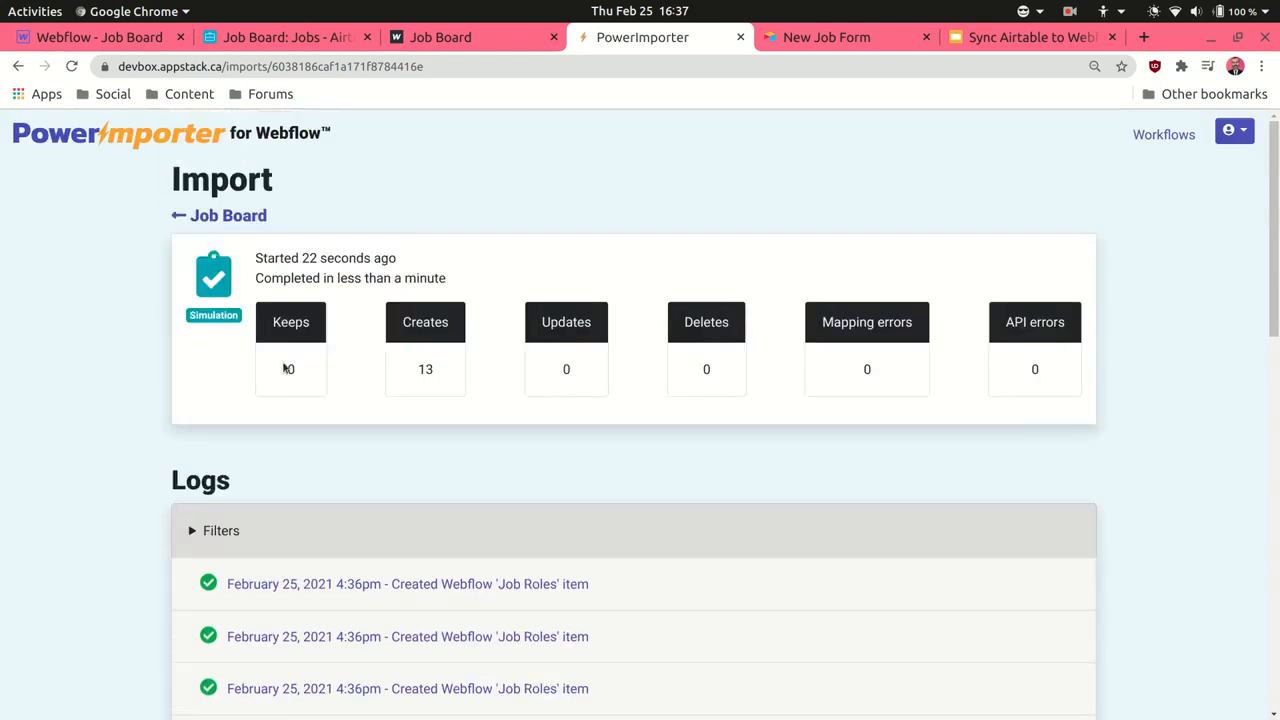
click(248, 217)
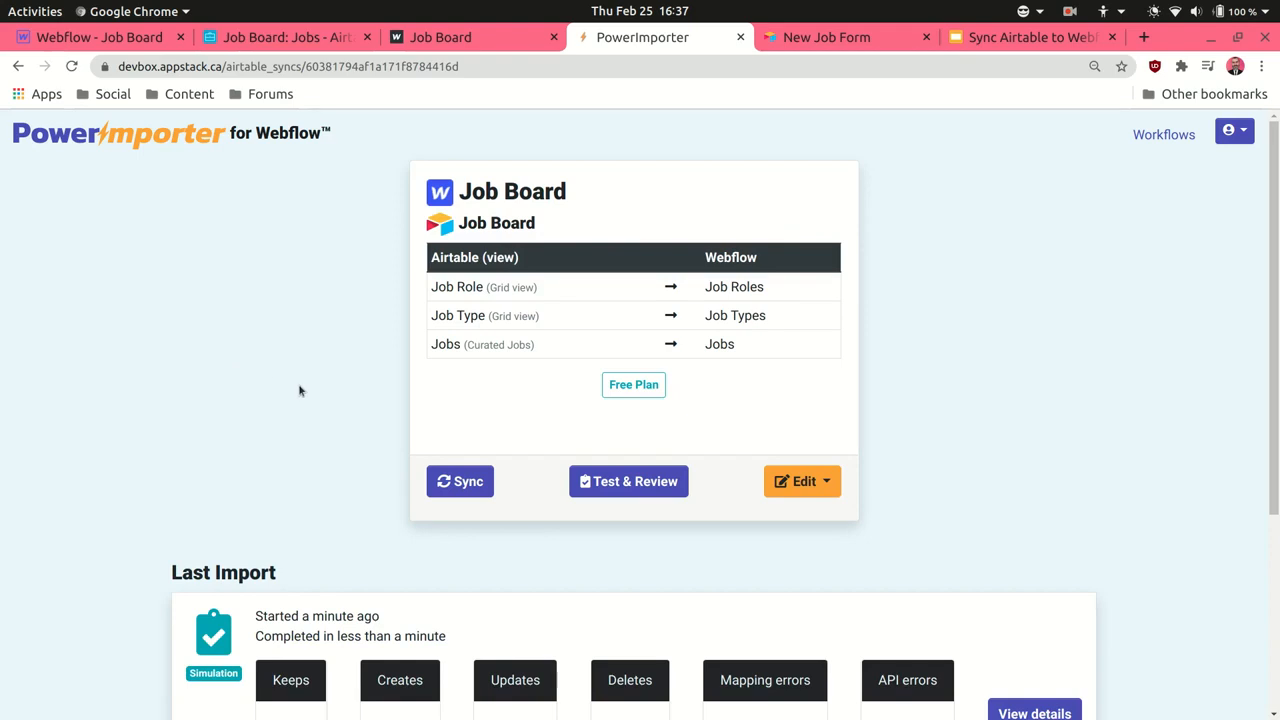
click(482, 489)
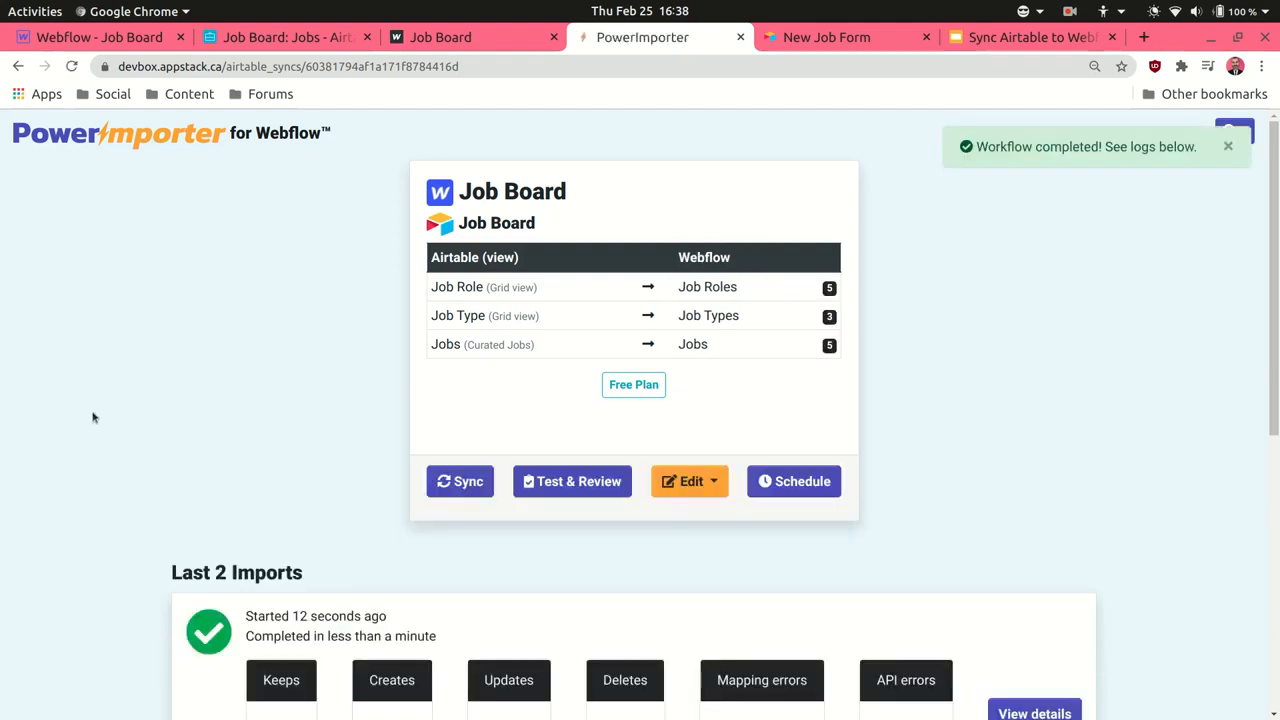
scroll(92, 417, down, 3)
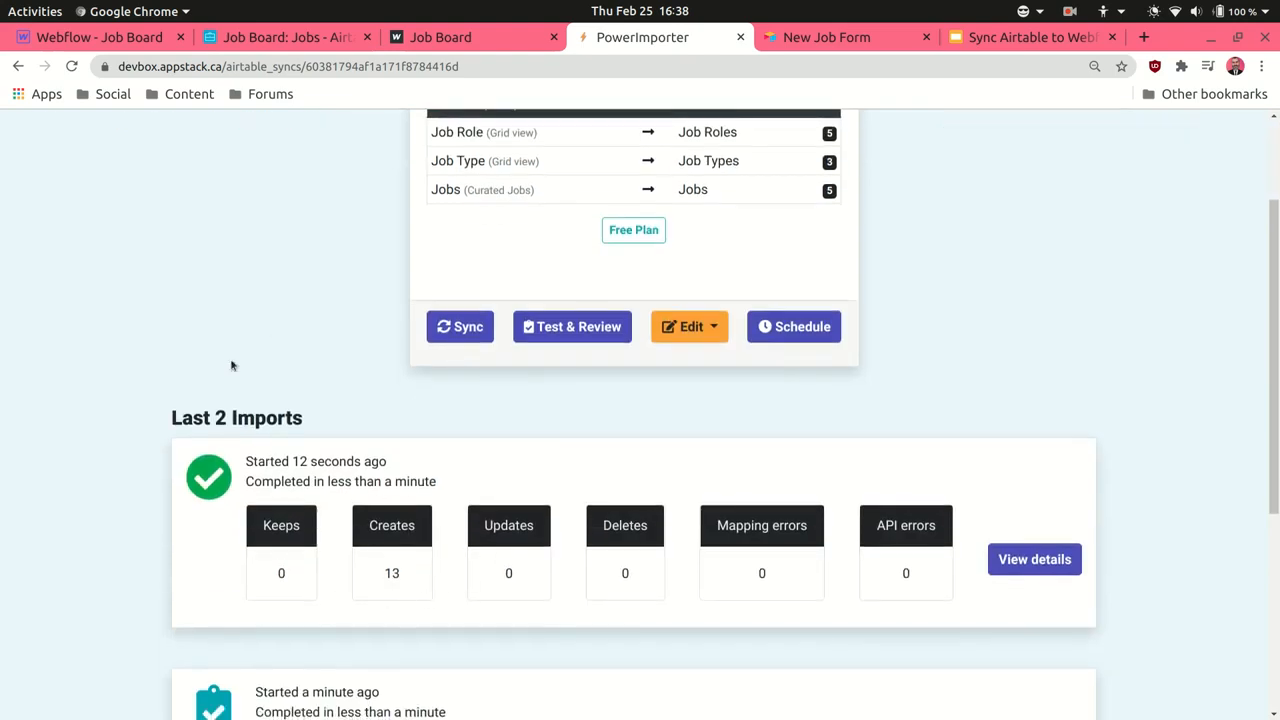
Switch to the Webflow Job Board project and reload the Designer to refresh its CMS data
click(102, 38)
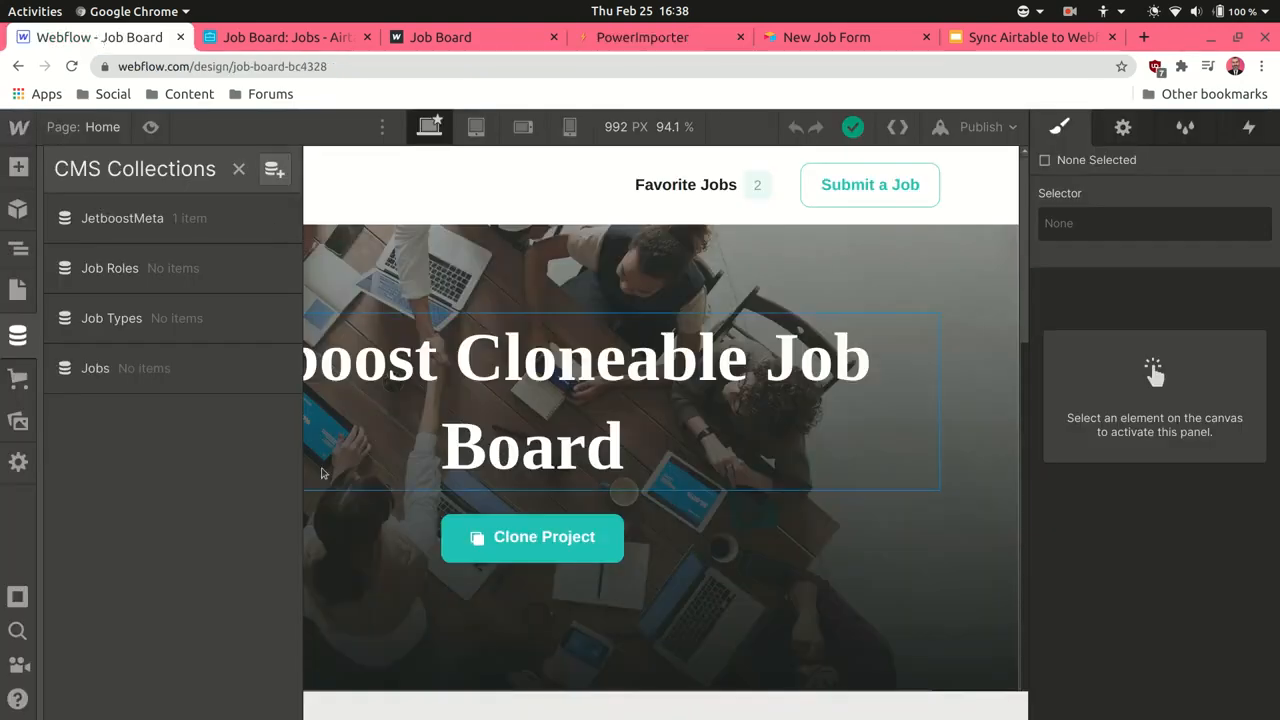
key(ctrl+r)
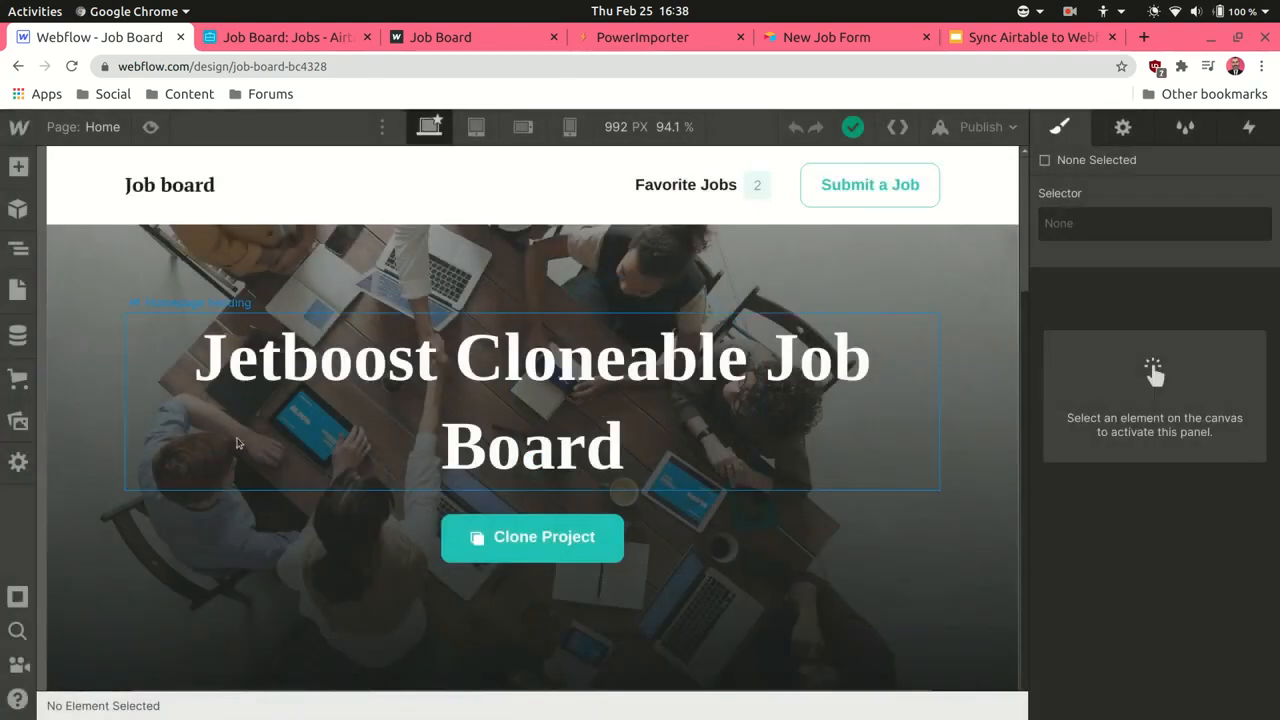
Open the Business Consultant item in the Jobs CMS collection and examine its description, logo, location, website, type and role fields
click(18, 337)
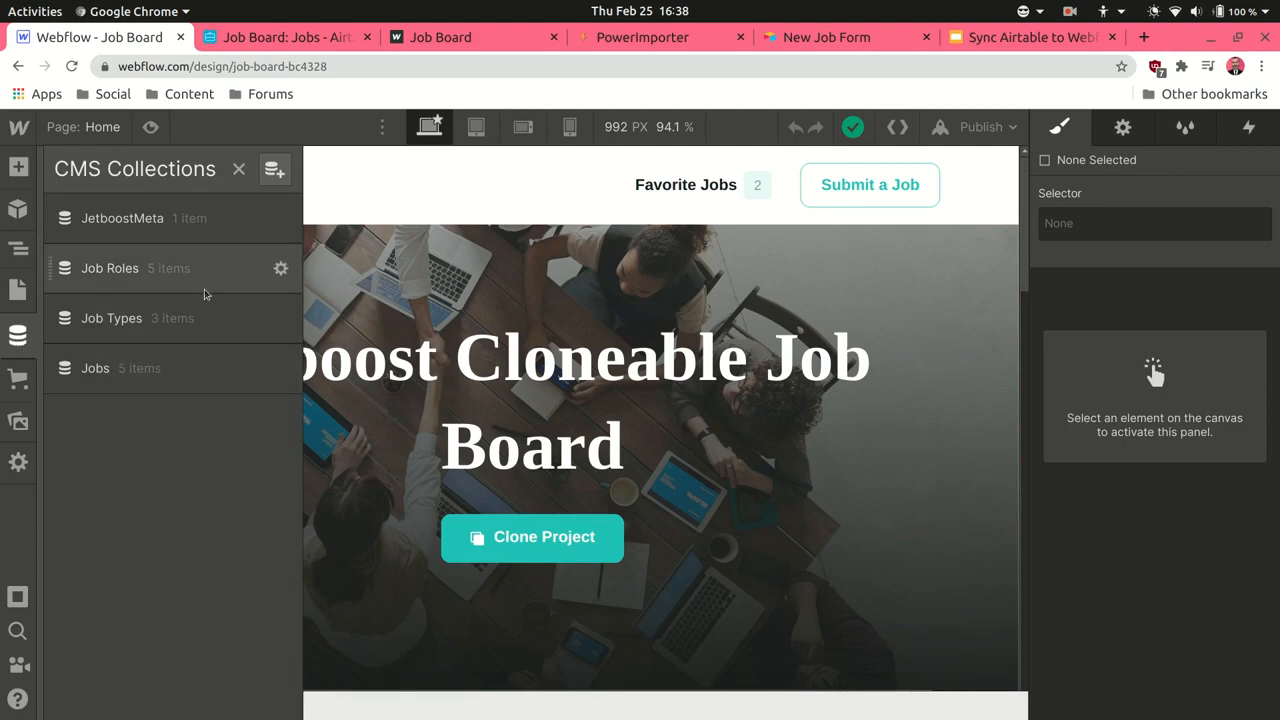
click(181, 367)
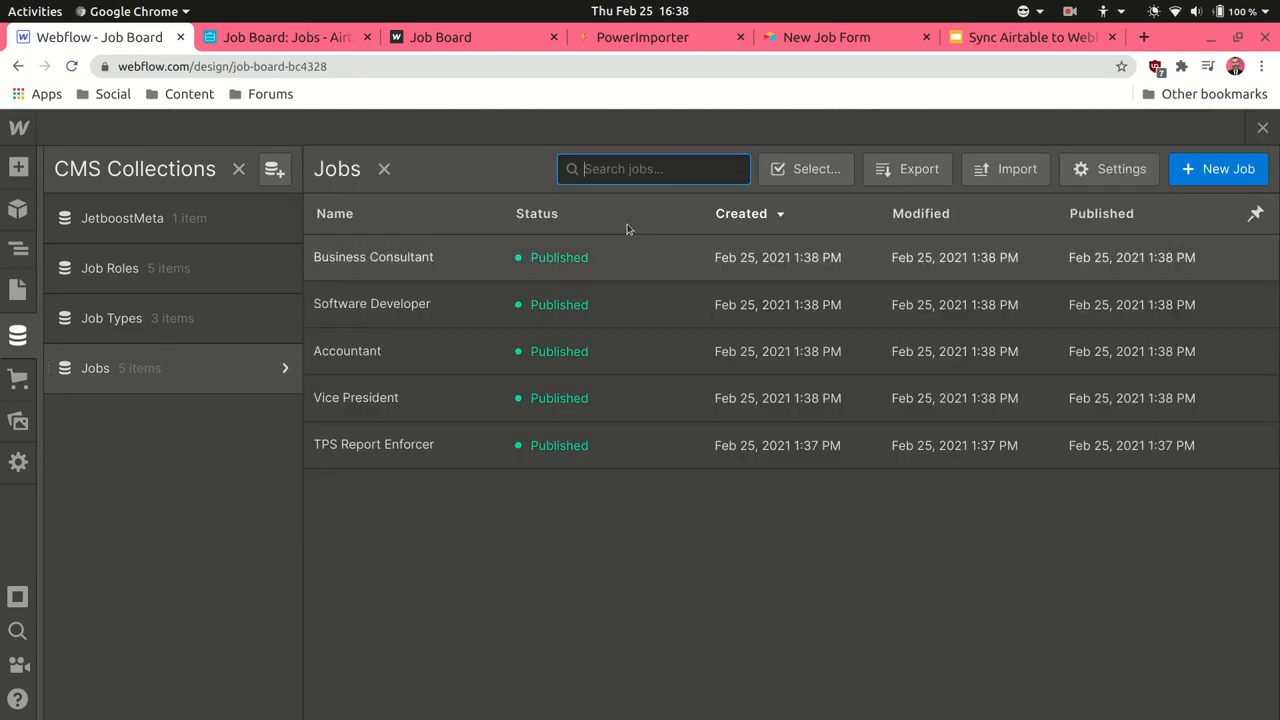
click(659, 262)
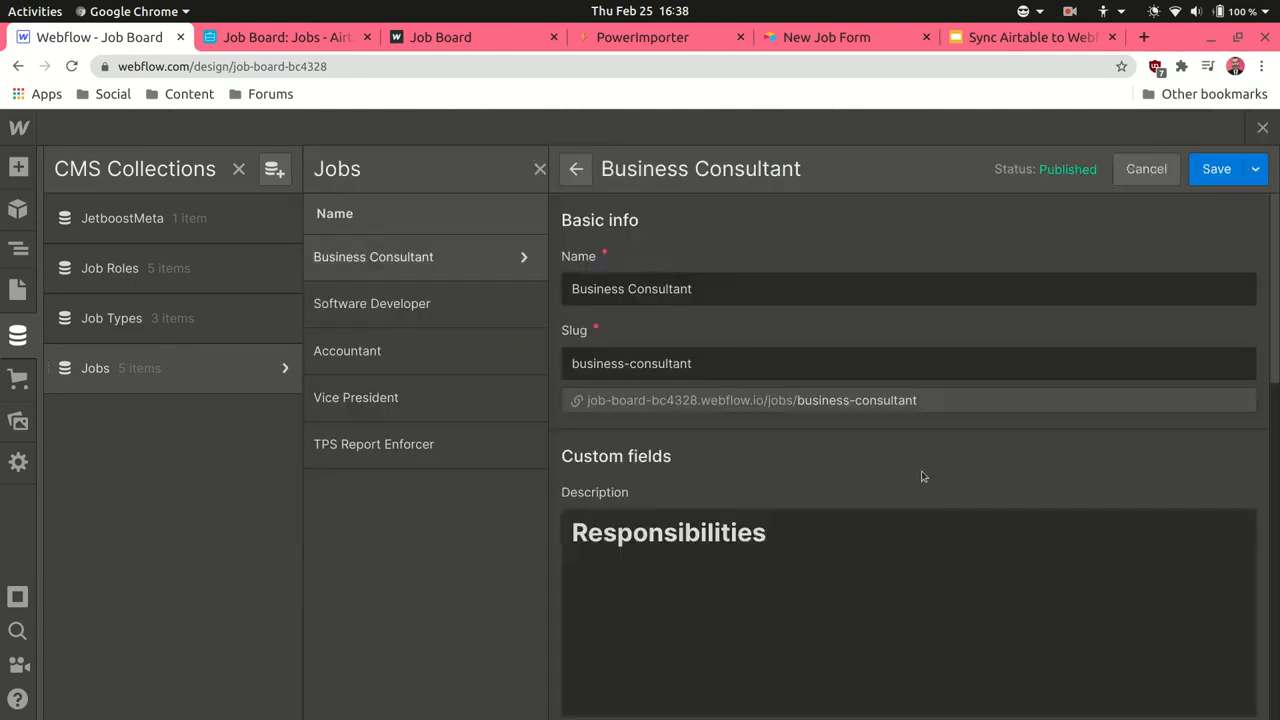
scroll(925, 477, down, 2)
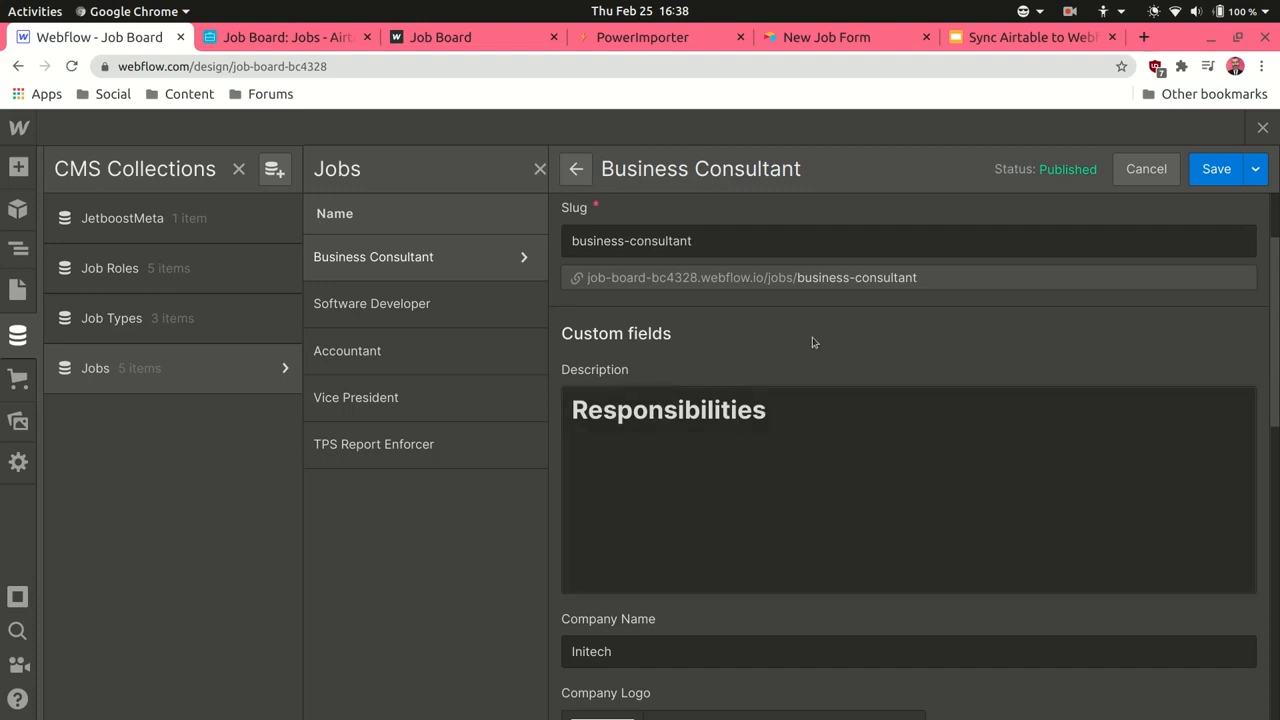
scroll(813, 340, up, 2)
scroll(814, 437, down, 4)
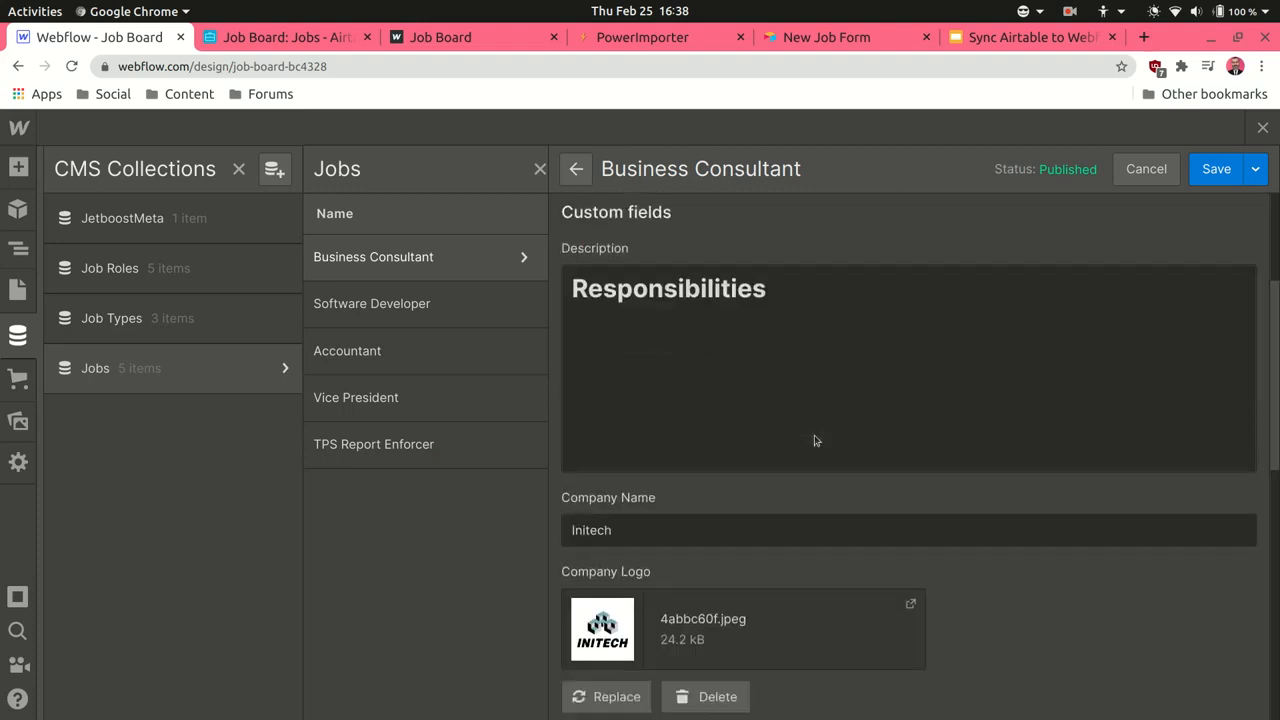
scroll(814, 365, down, 4)
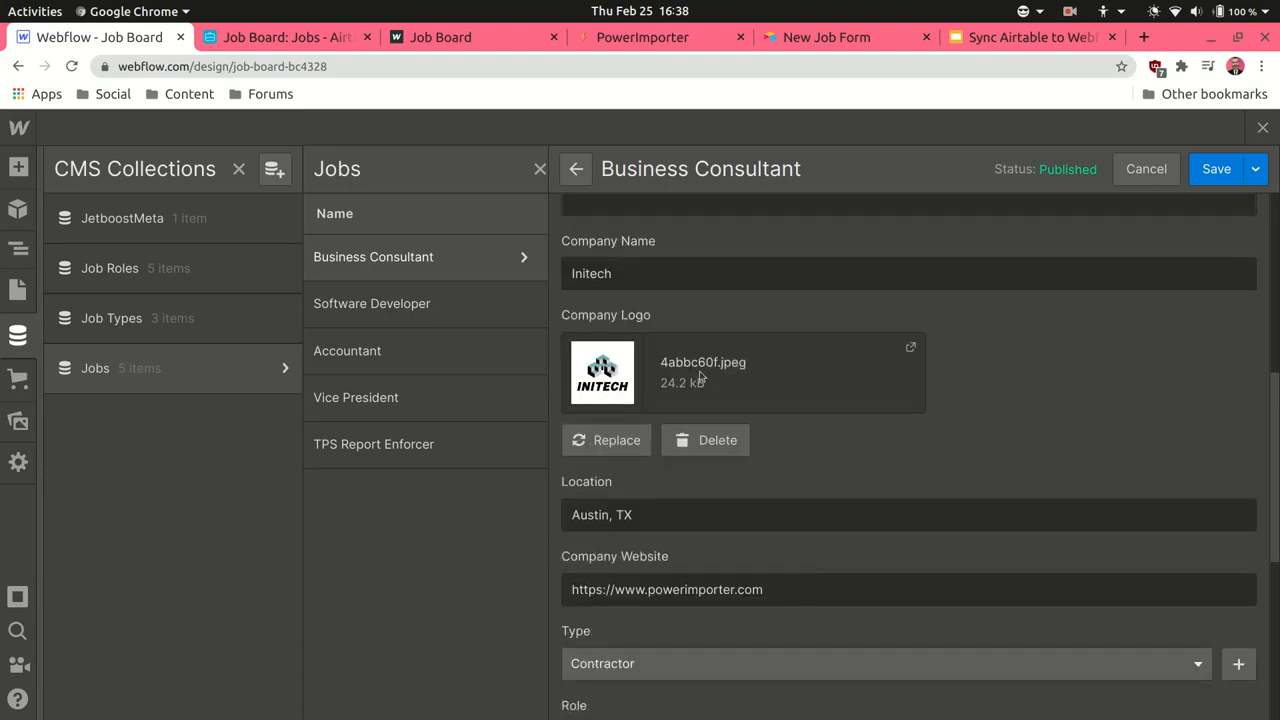
scroll(781, 390, down, 4)
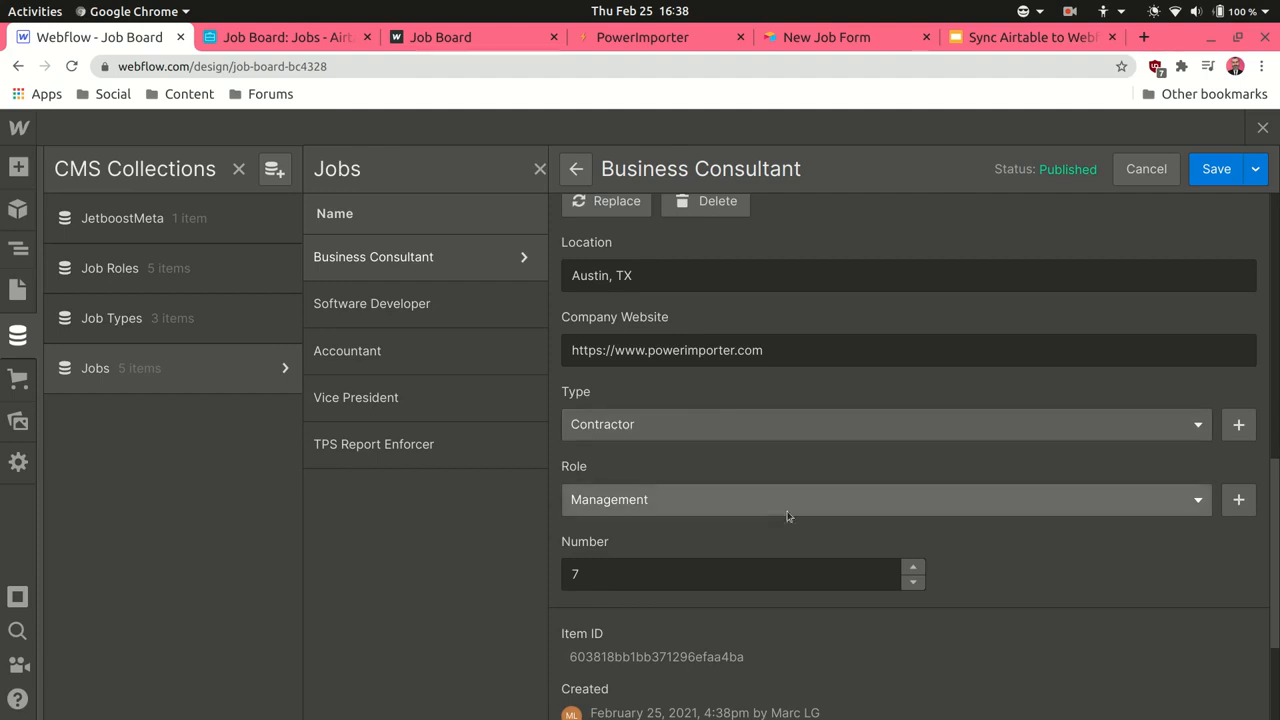
Switch to the published Job Board site and look through the job listings on the home page
click(502, 42)
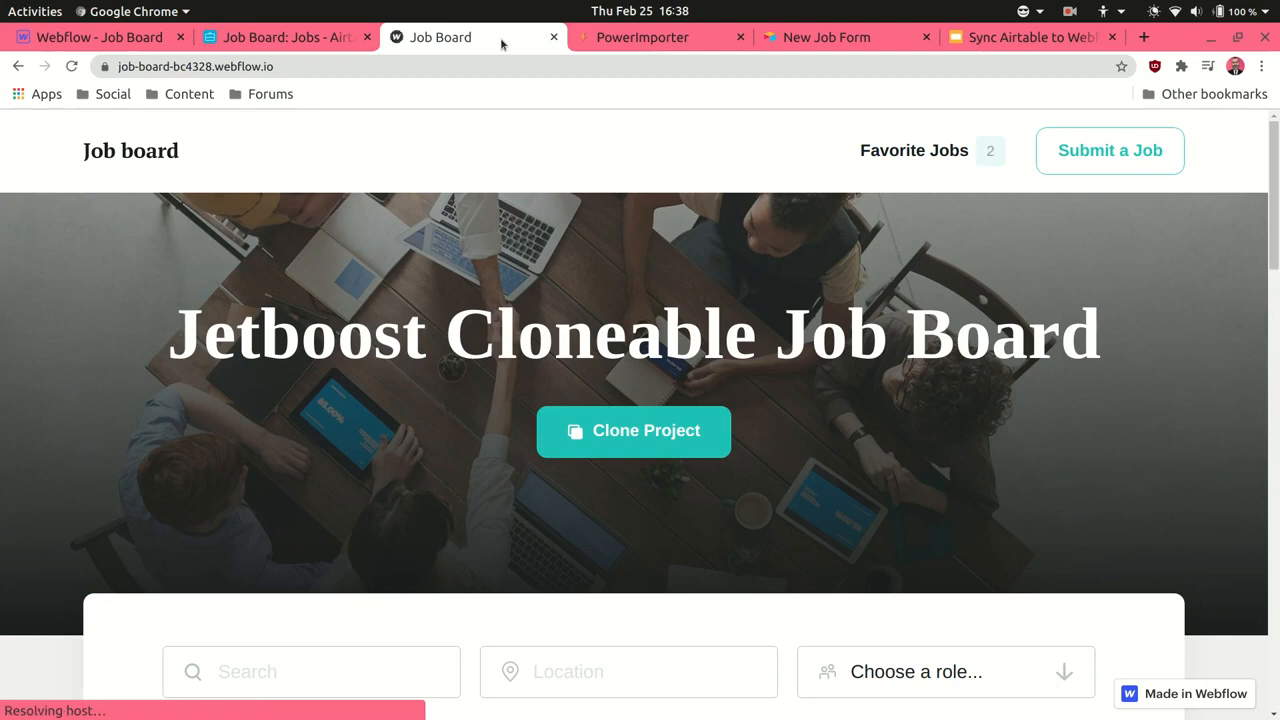
scroll(0, 424, down, 4)
scroll(0, 424, down, 2)
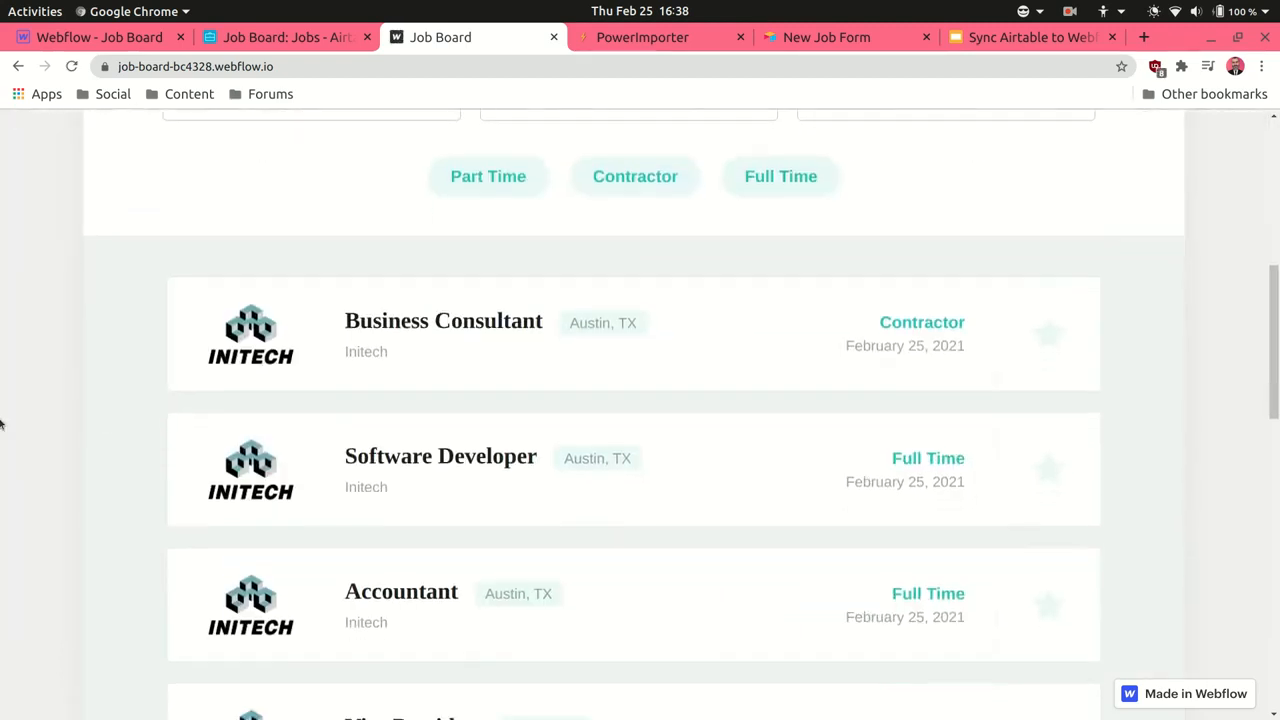
scroll(69, 471, down, 1)
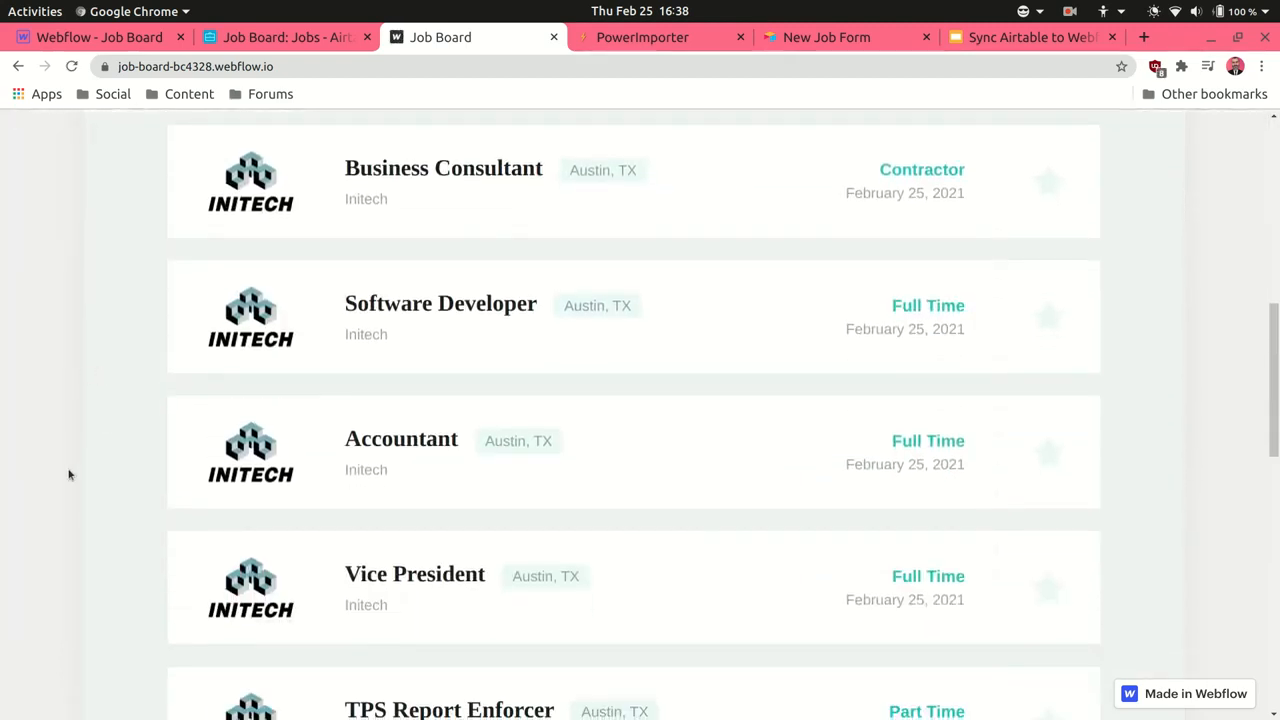
Open the Business Consultant job page on the published site and compare its content with the Airtable Jobs table
click(725, 171)
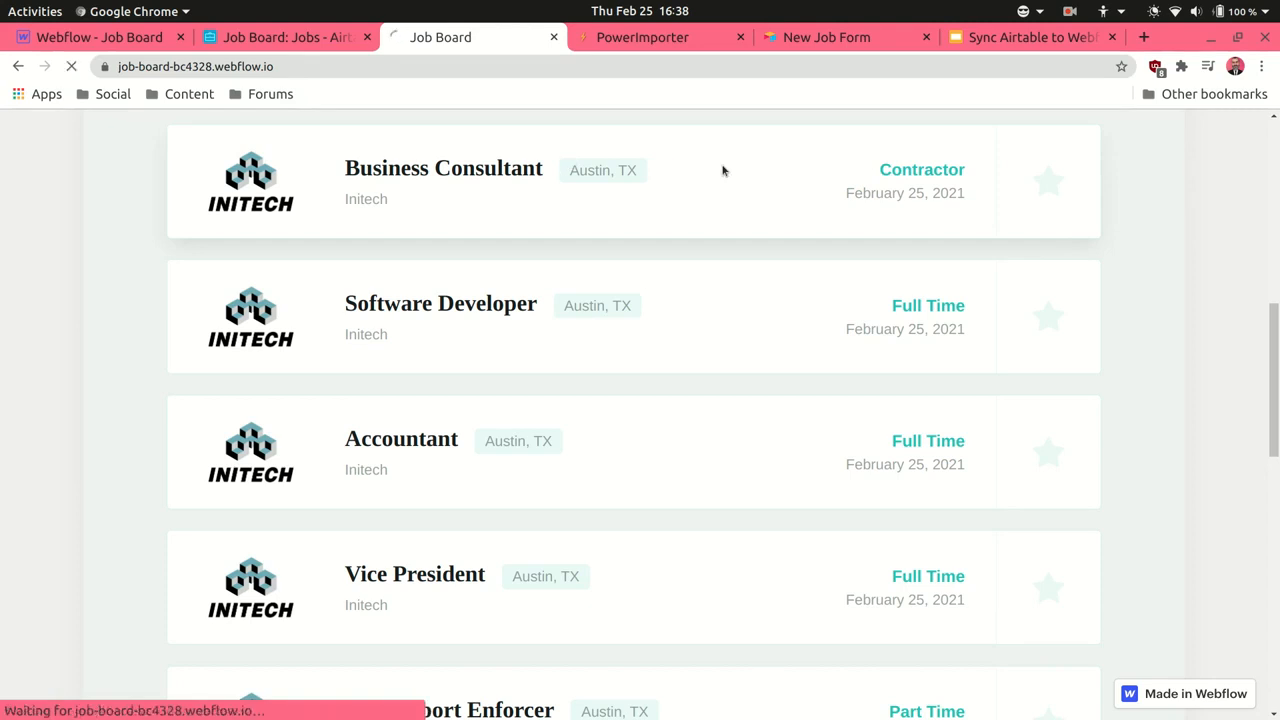
scroll(532, 483, down, 2)
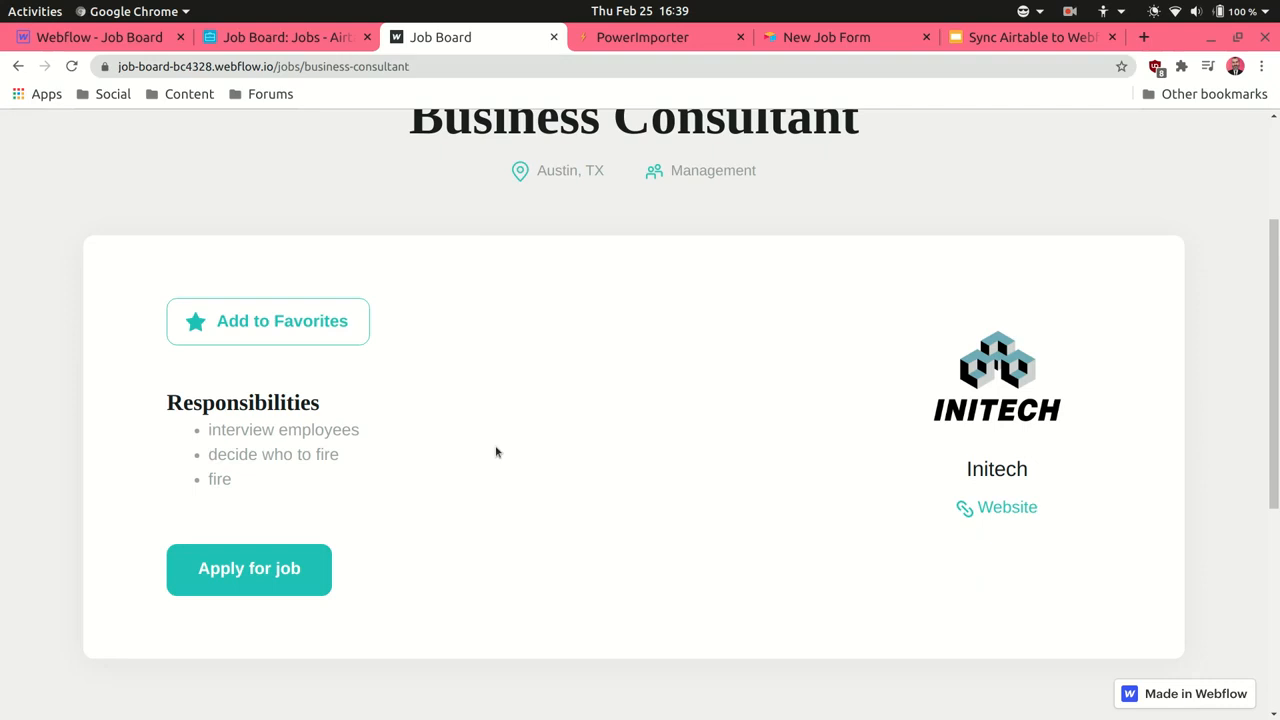
key(ctrl+Page_Up)
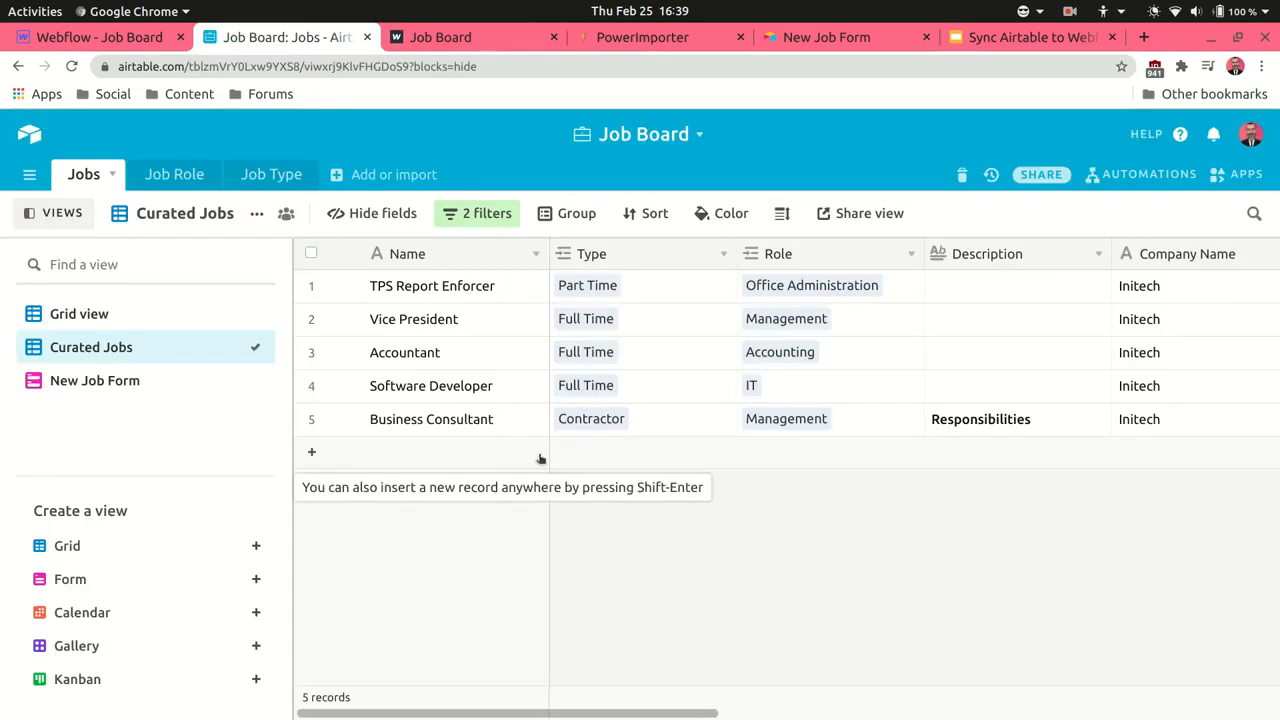
key(ctrl+Page_Down)
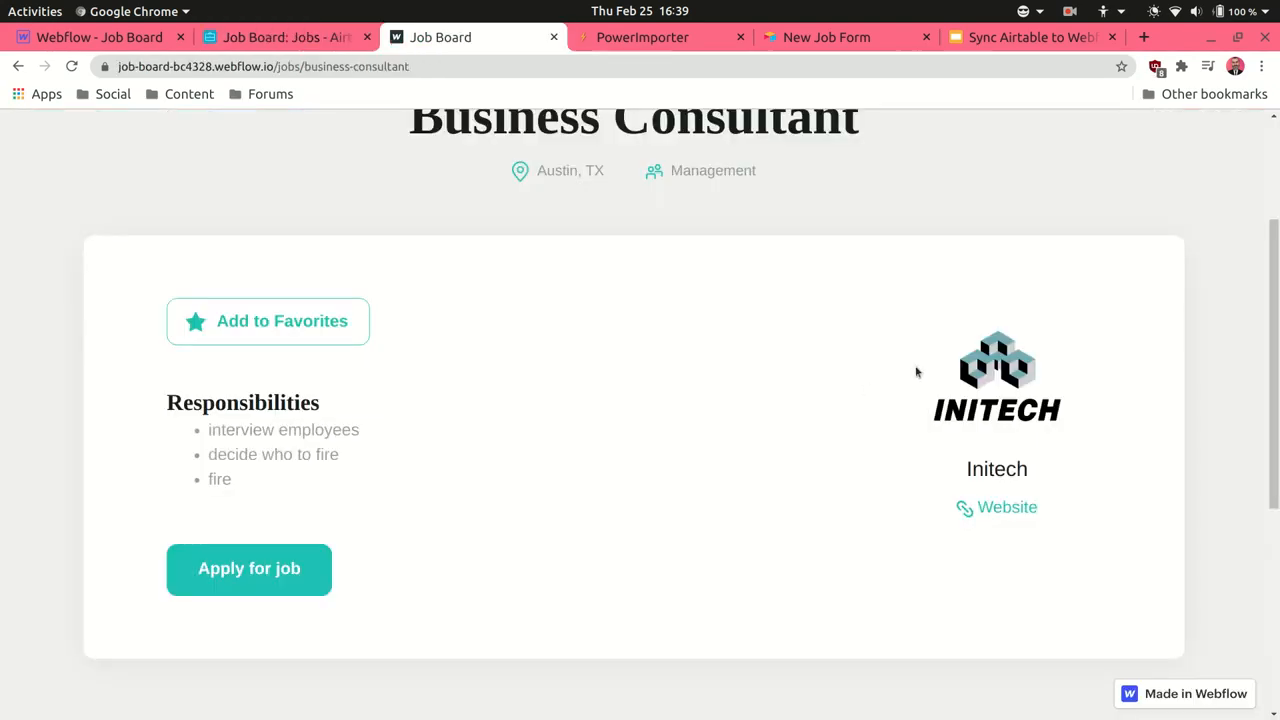
scroll(867, 390, up, 3)
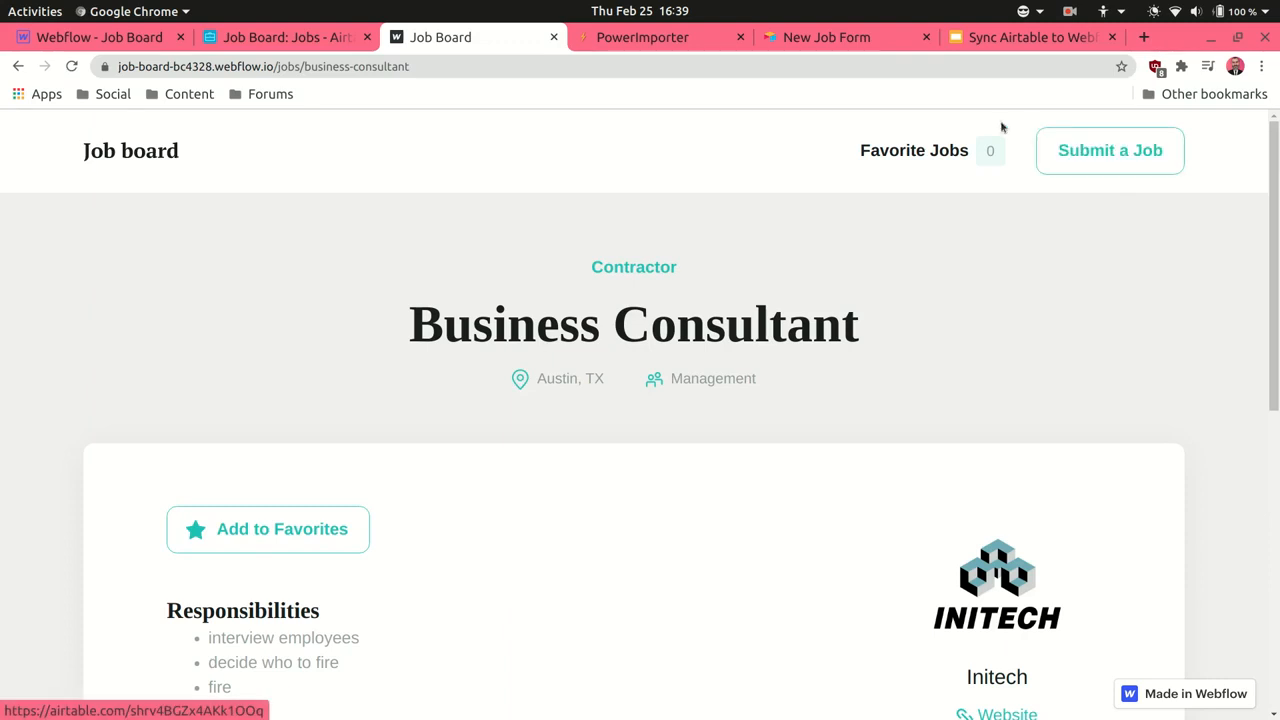
Switch to the Airtable New Job Form and look through its fields down to the end of the form
click(862, 40)
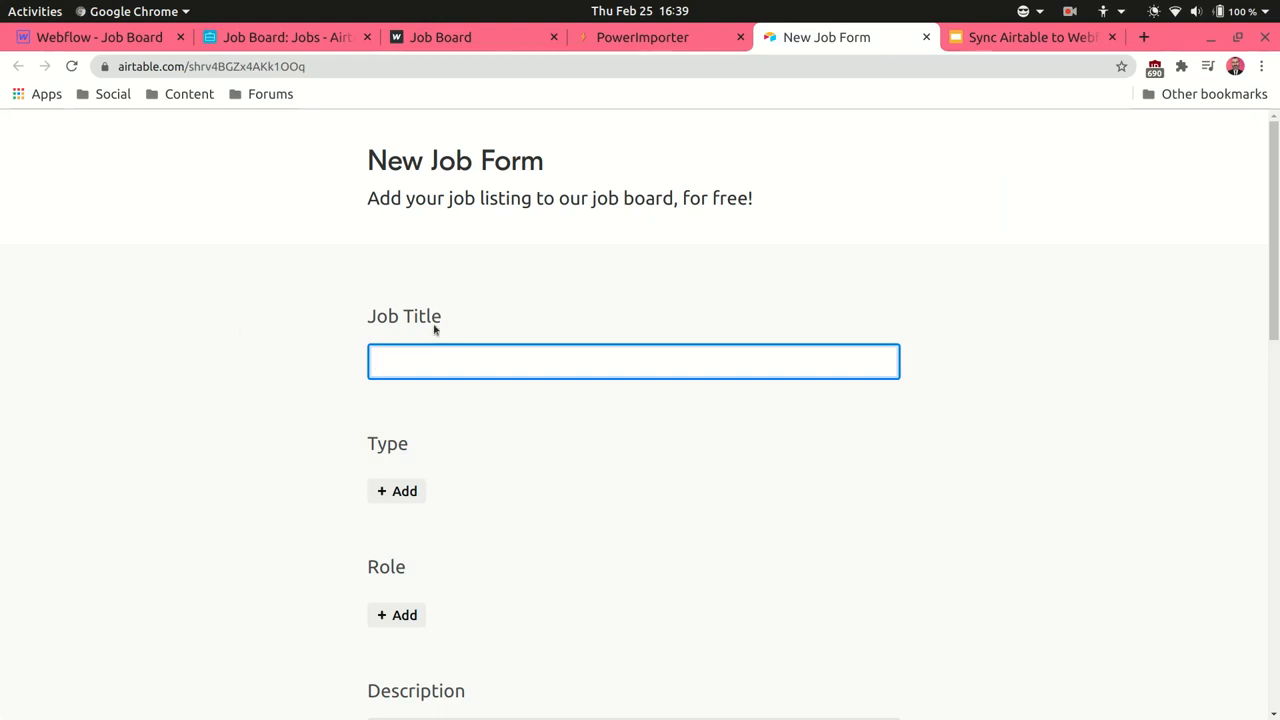
scroll(606, 490, down, 5)
scroll(606, 494, down, 4)
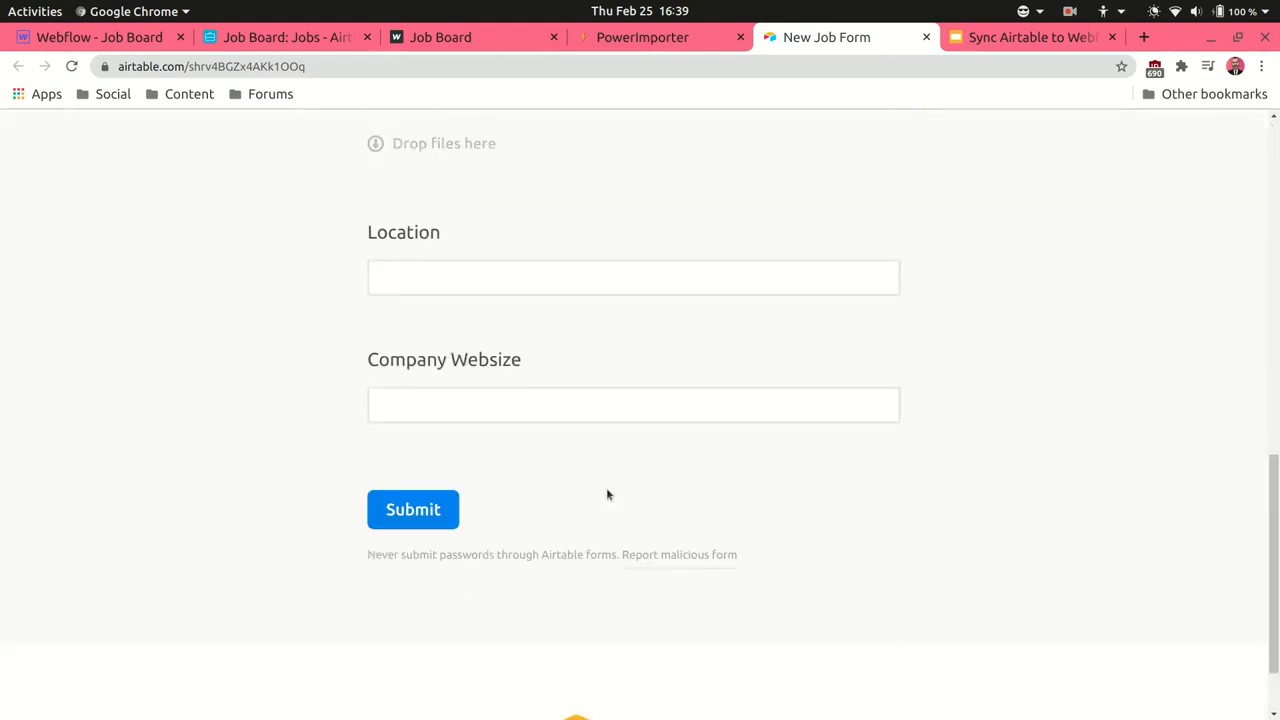
In the Airtable Jobs grid view, mark the Waitress record as Curated, and check for it in the Curated Jobs view
key(ctrl+2)
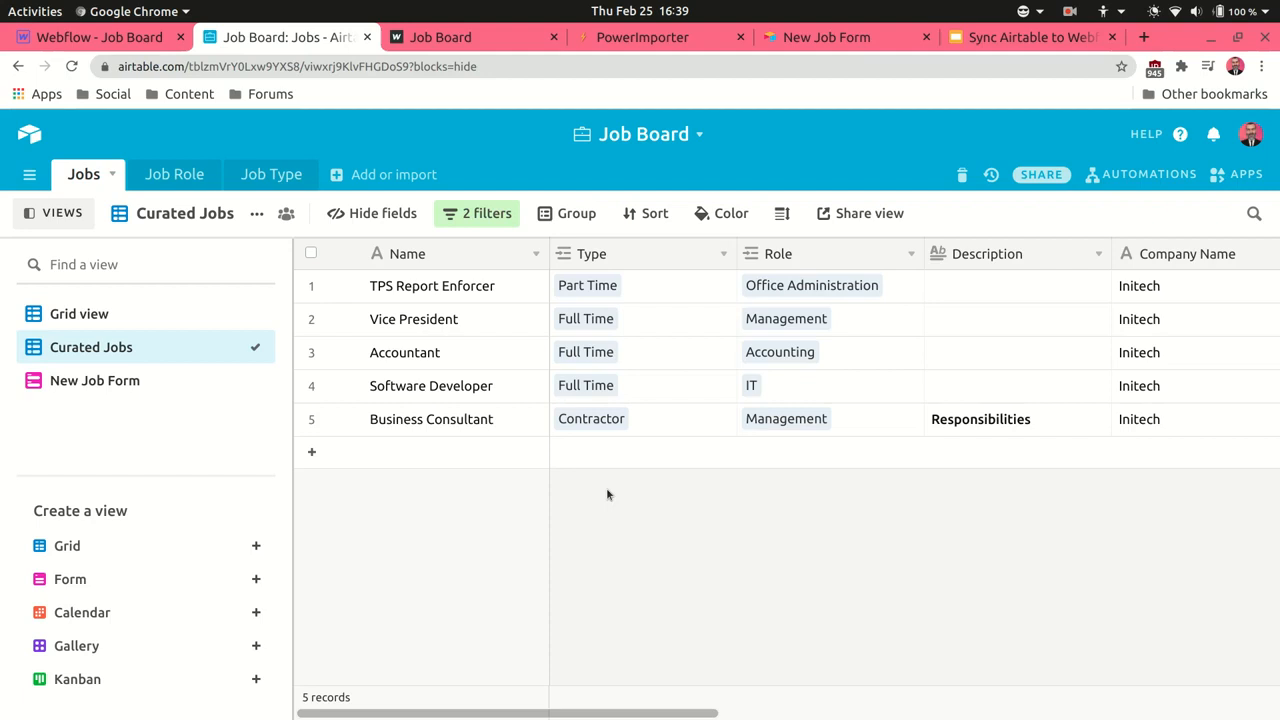
click(82, 316)
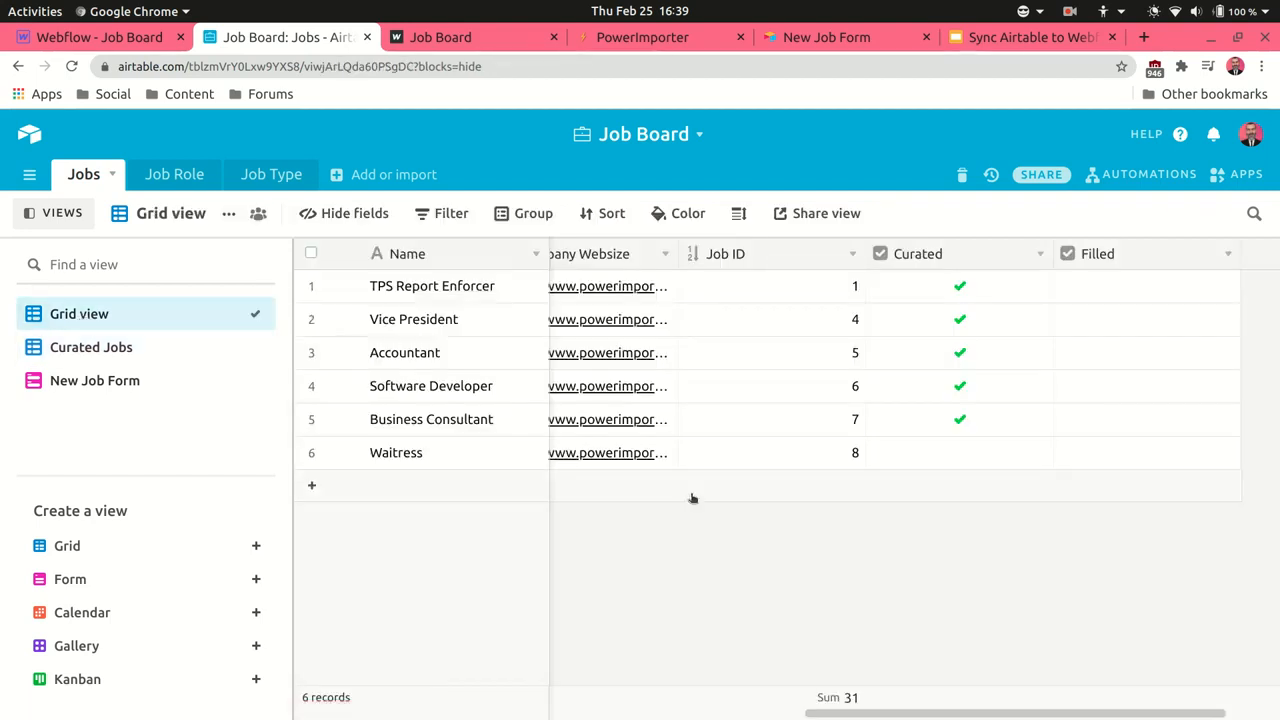
scroll(453, 456, left, 5)
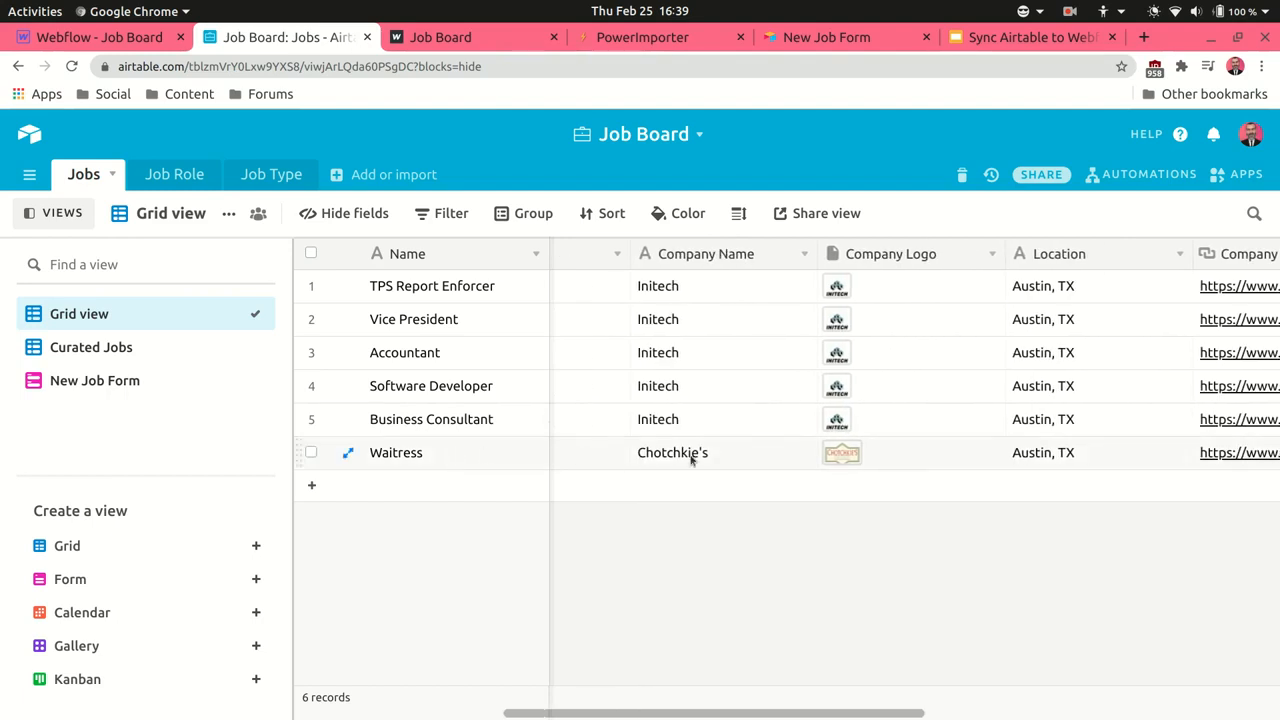
scroll(690, 458, right, 6)
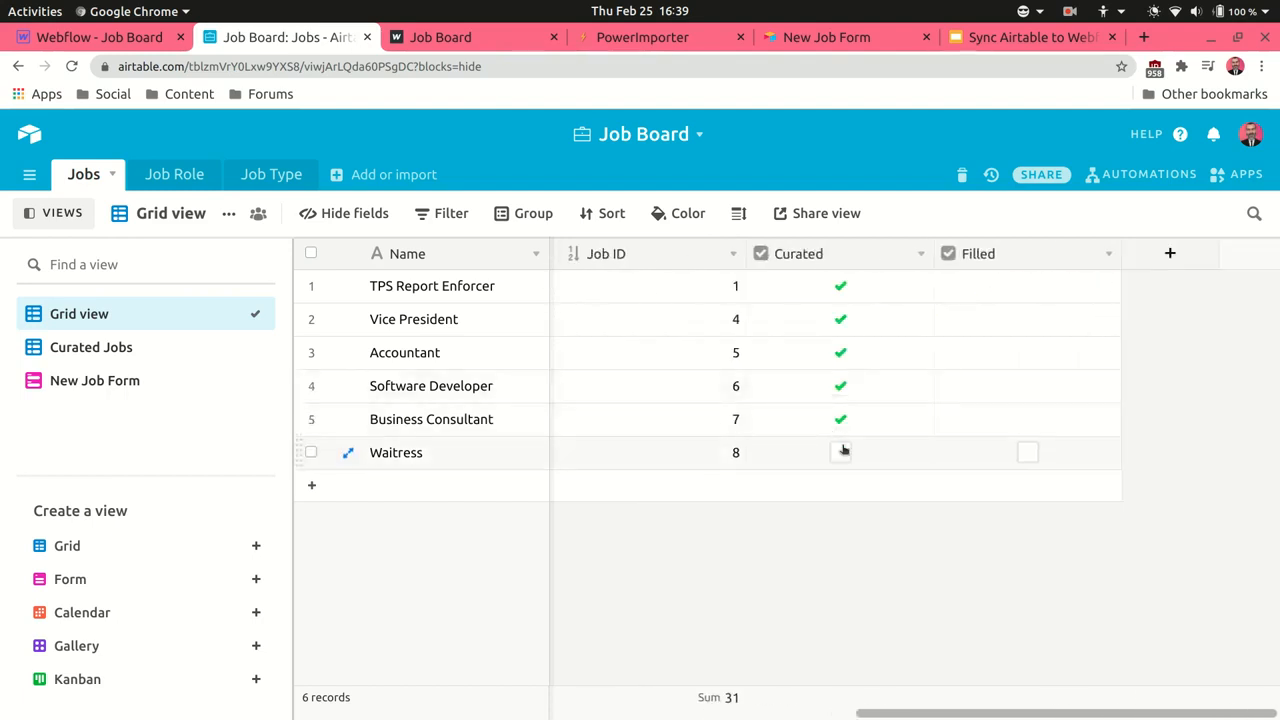
click(841, 452)
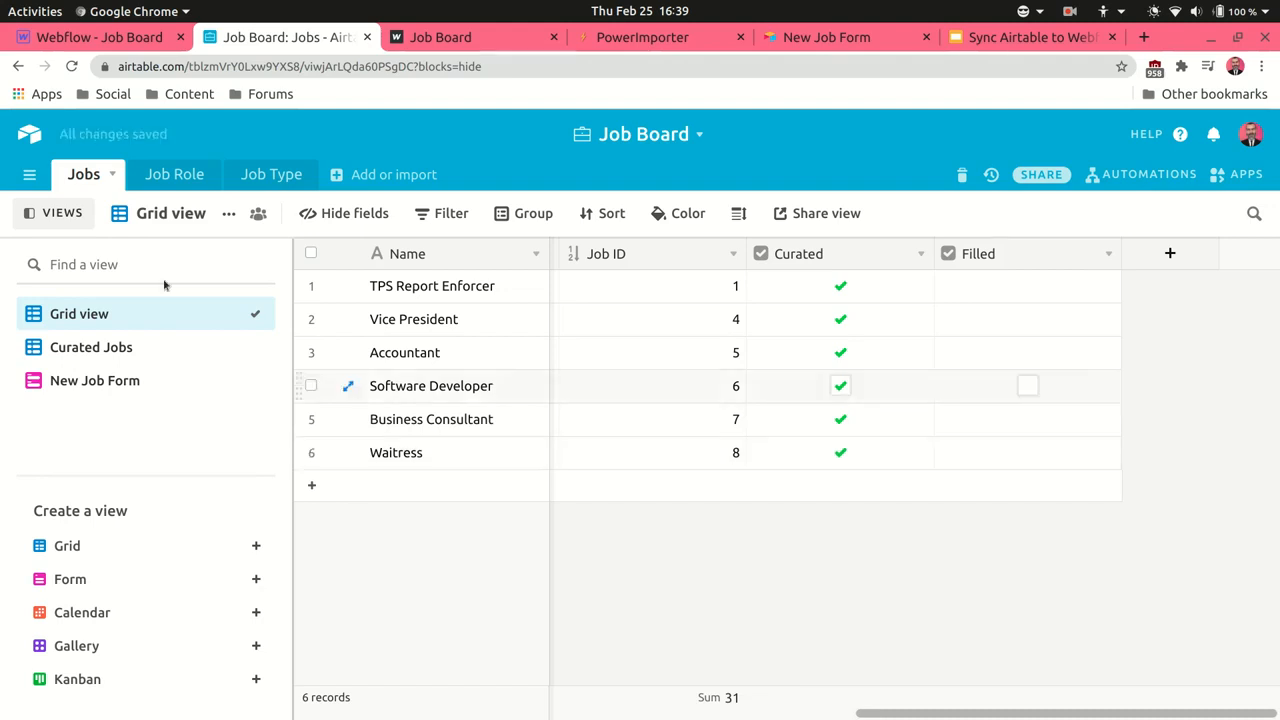
click(109, 349)
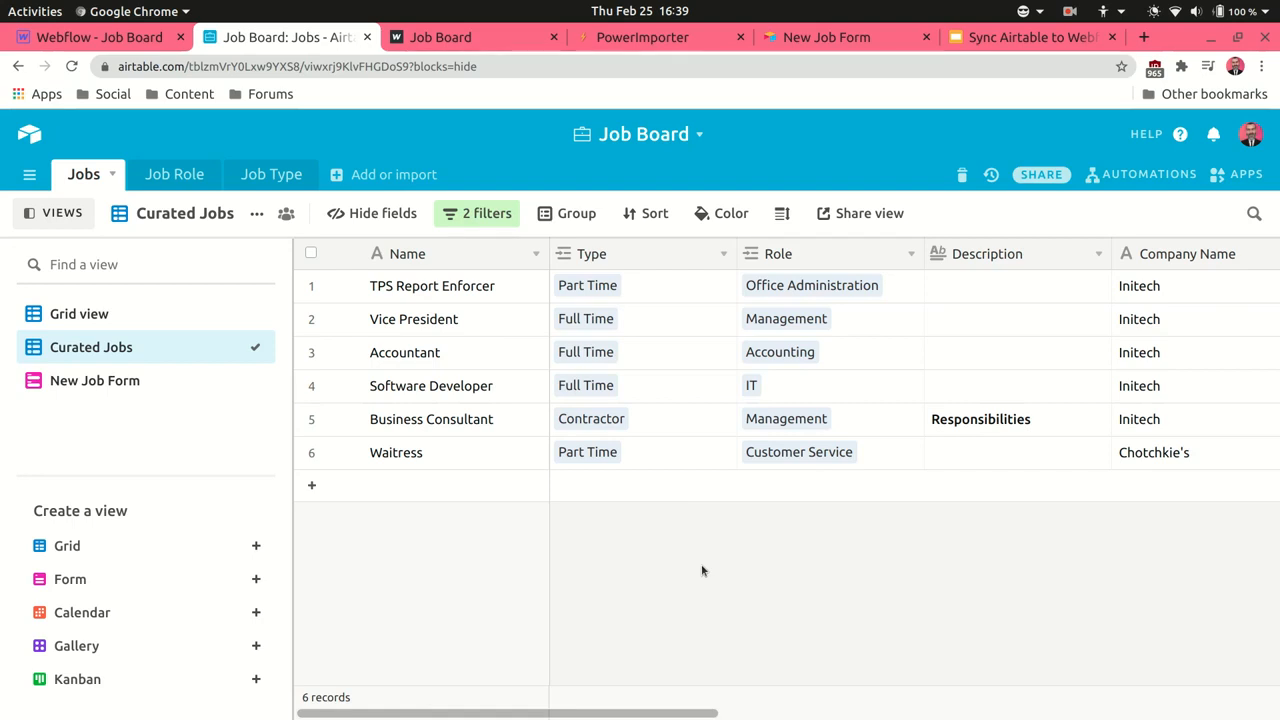
Switch to PowerImporter, run Sync on the Job Board workflow again and review the latest import summary
key(alt+4)
scroll(77, 266, up, 3)
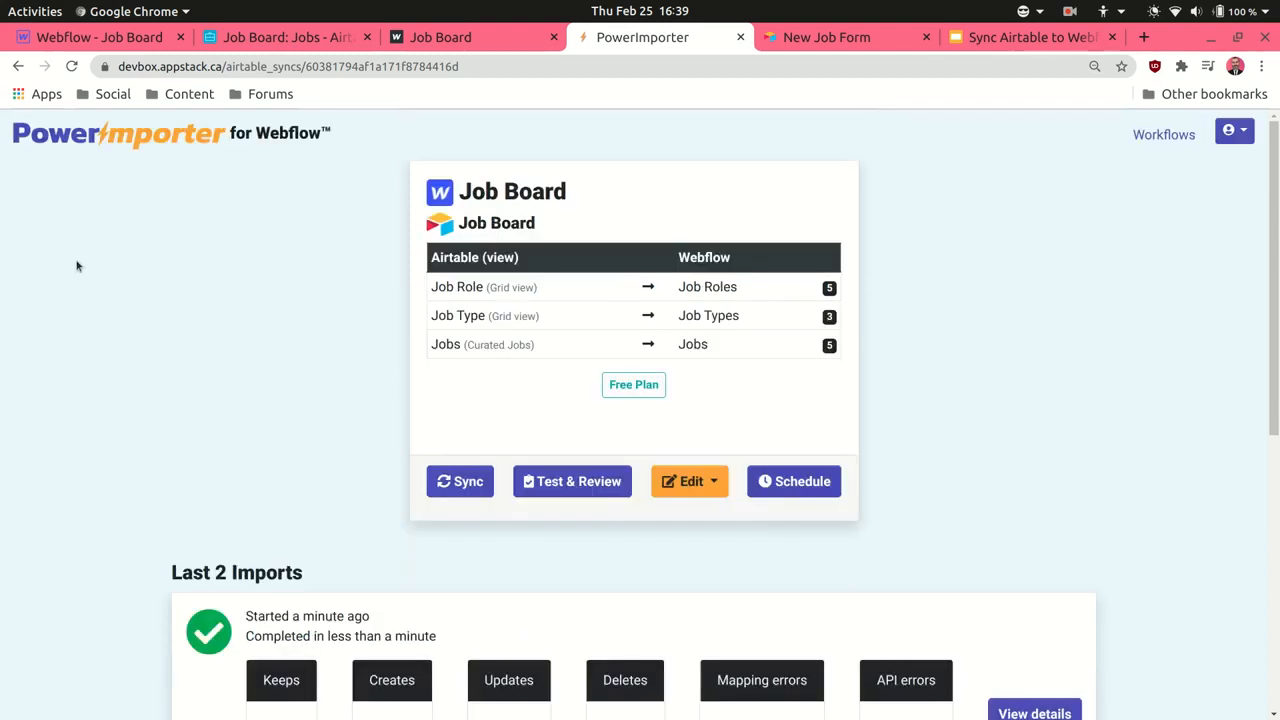
click(460, 481)
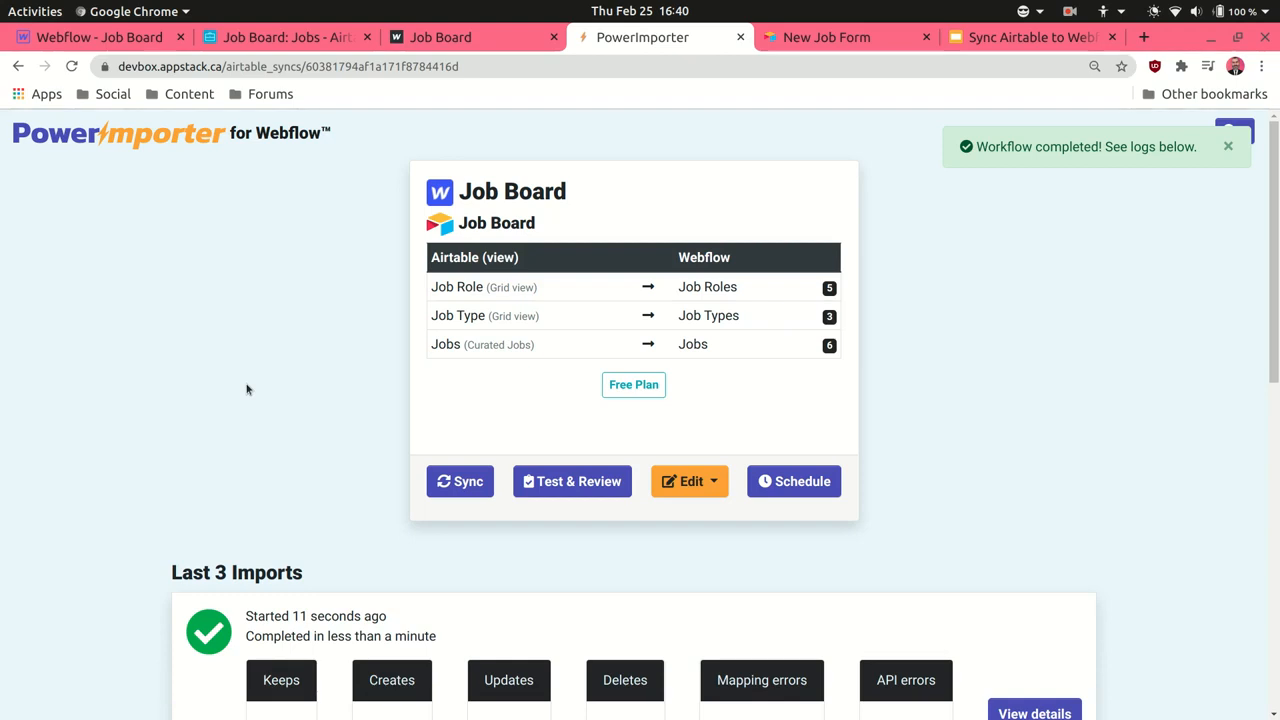
scroll(94, 429, down, 4)
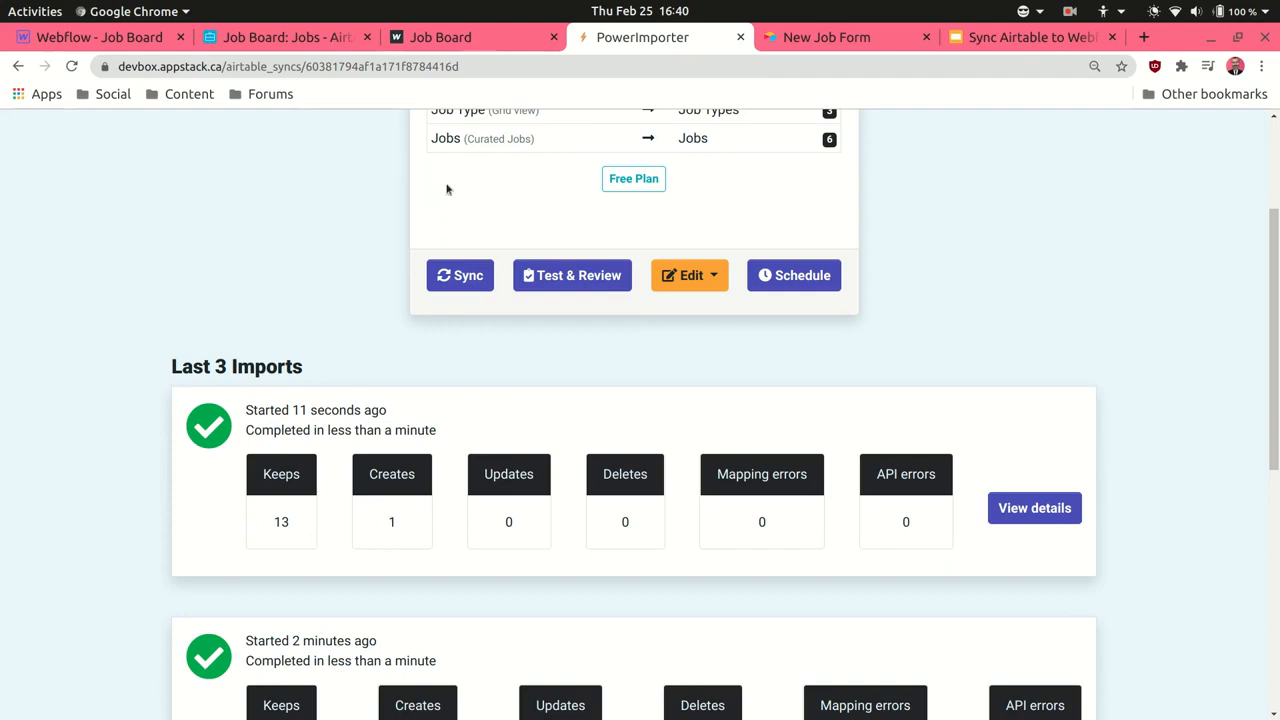
Reload the published Job Board home page and check its job listings for the Waitress job
click(508, 40)
key(ctrl+r)
click(157, 150)
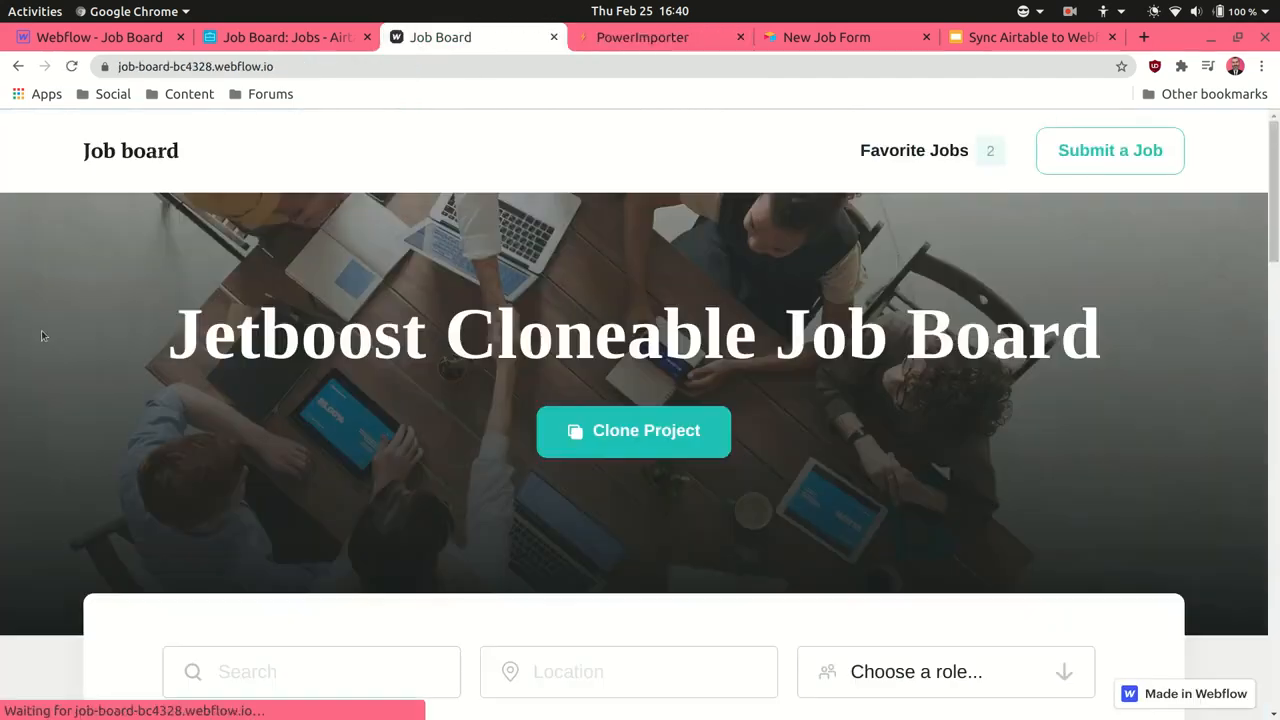
scroll(54, 371, down, 6)
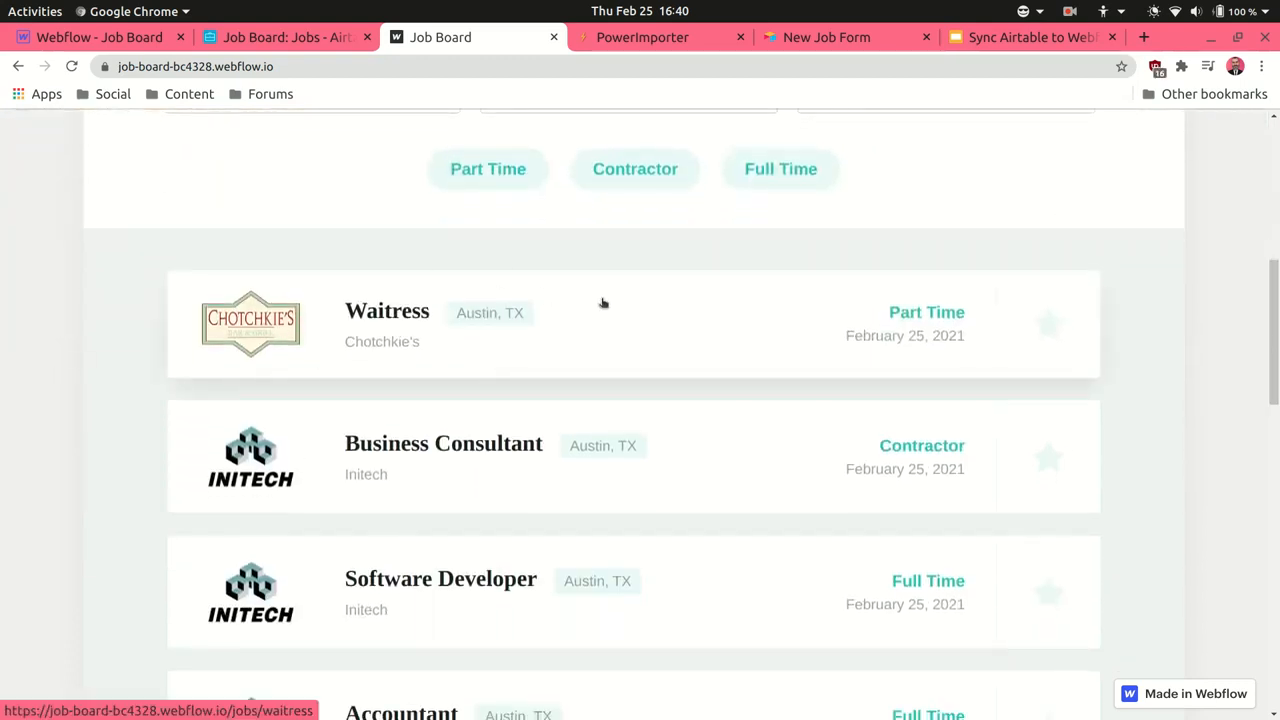
scroll(72, 271, up, 3)
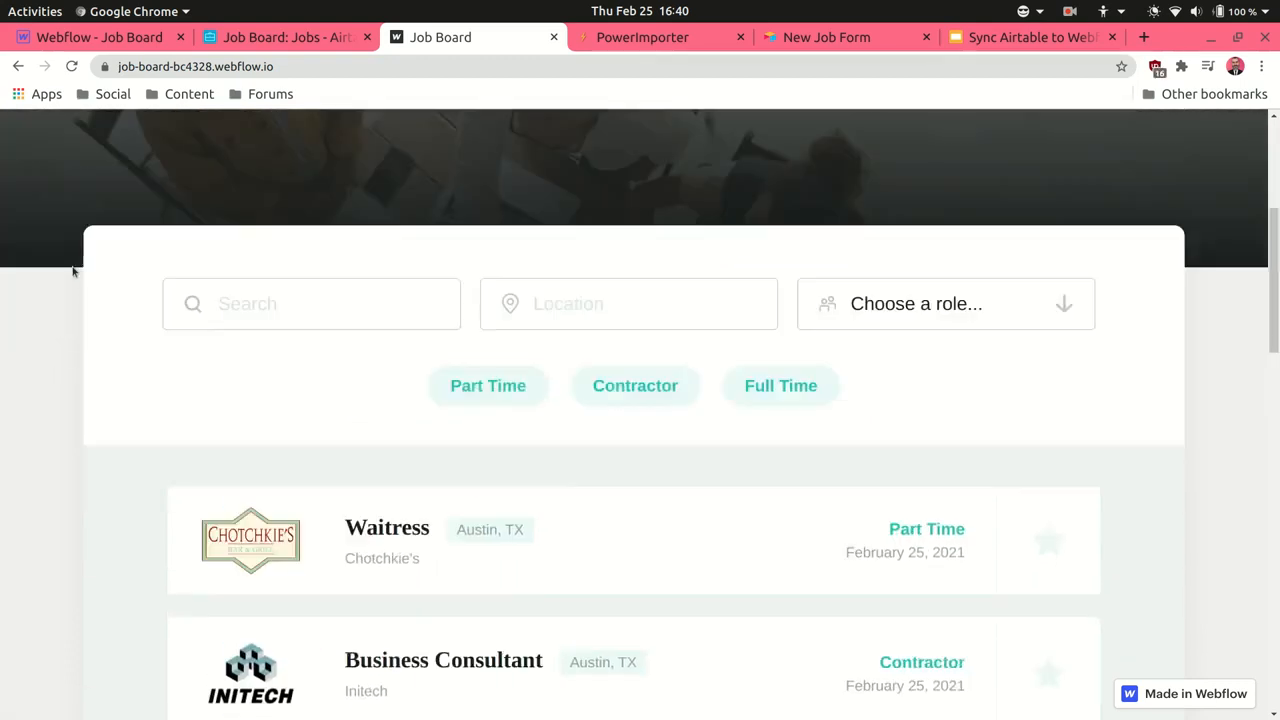
Review the Curated Jobs view in Airtable alongside the Job Board workflow and its import history in PowerImporter
key(ctrl+Page_Up)
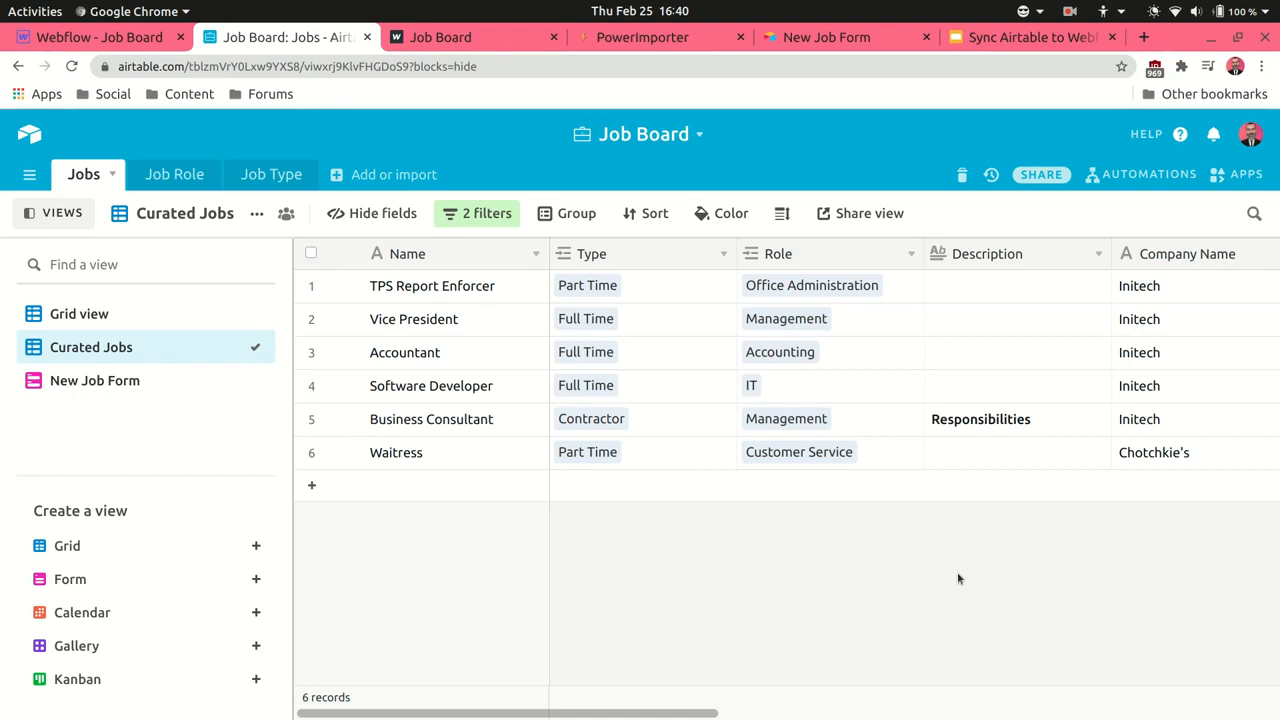
key(ctrl+Page_Down)
key(ctrl+Page_Down)
scroll(200, 366, up, 3)
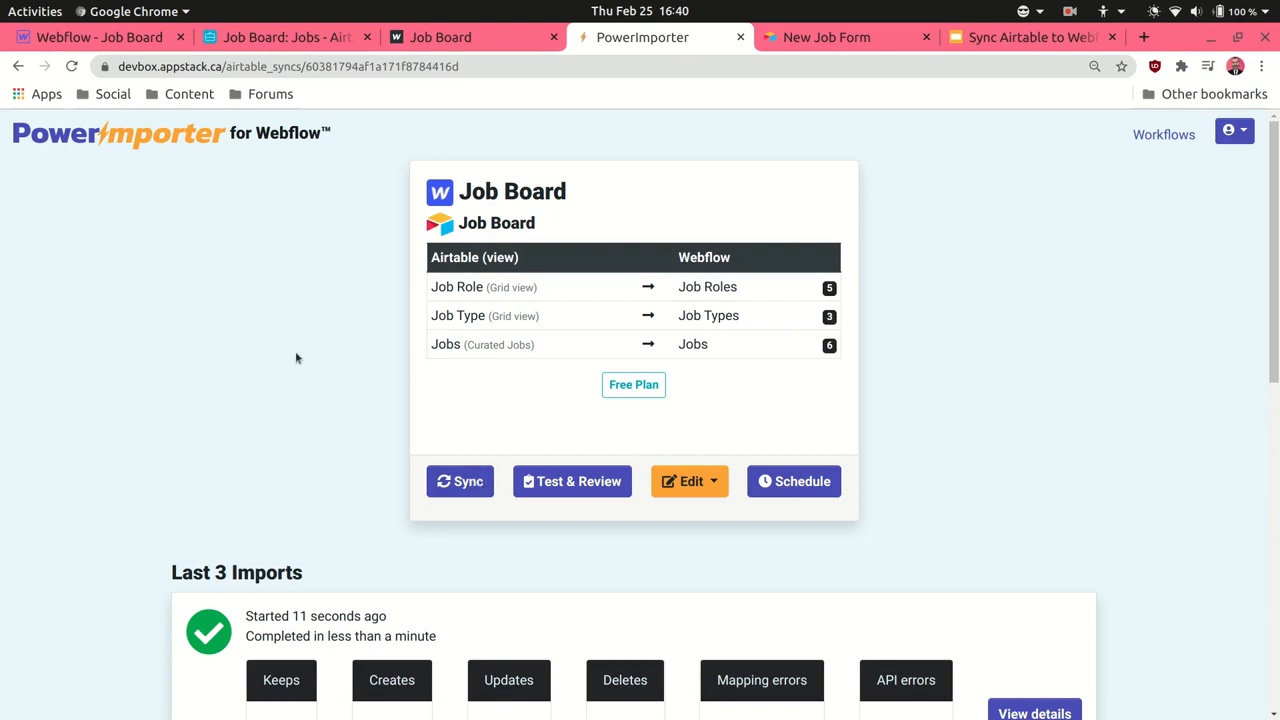
click(284, 38)
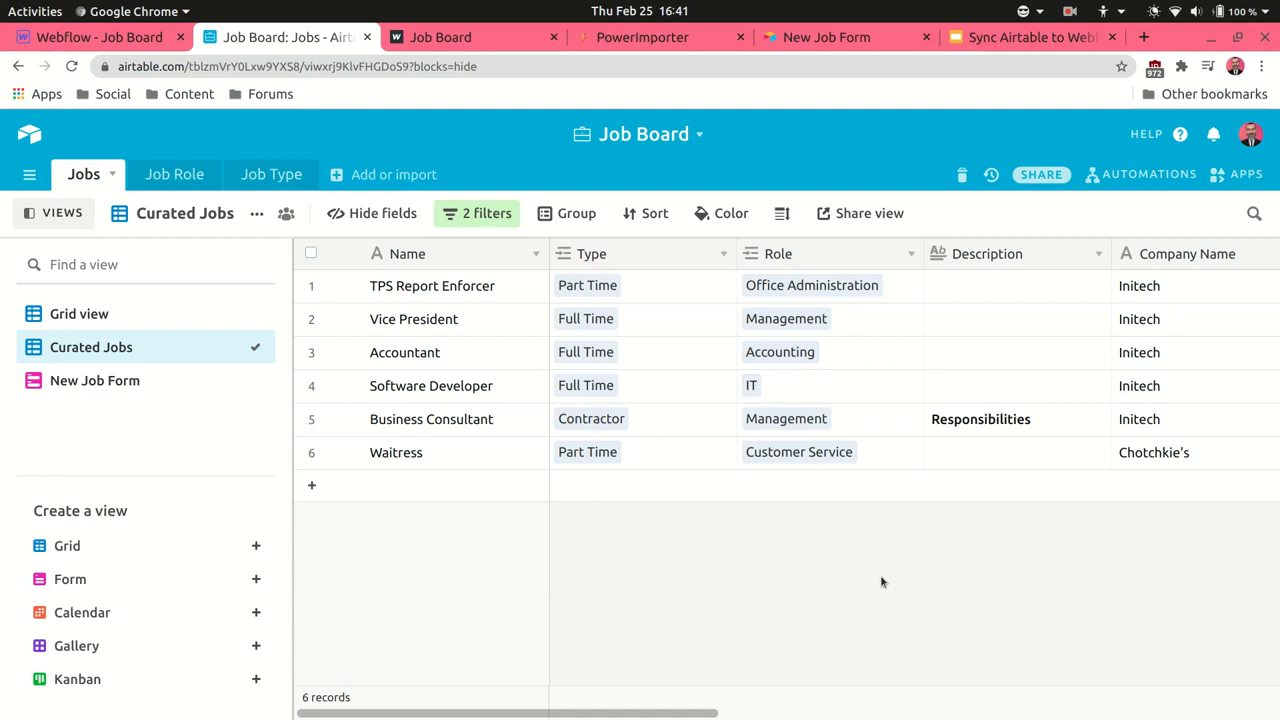
key(alt+4)
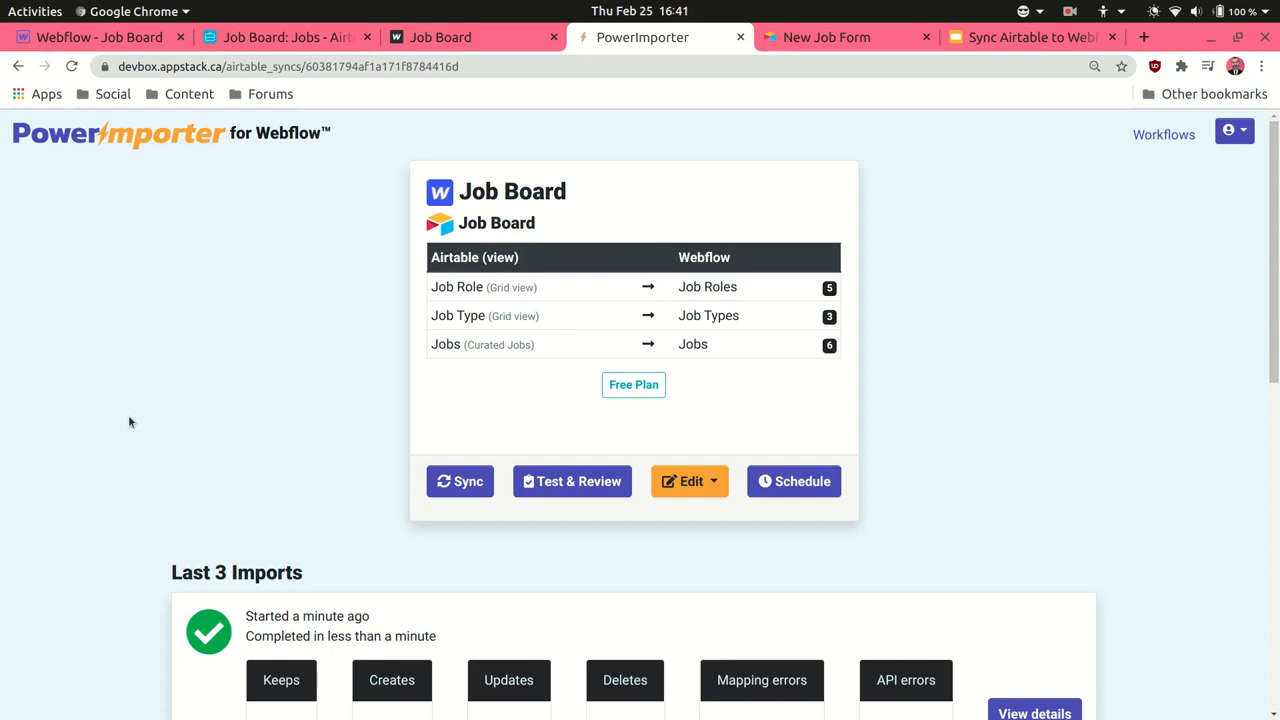
scroll(129, 422, down, 10)
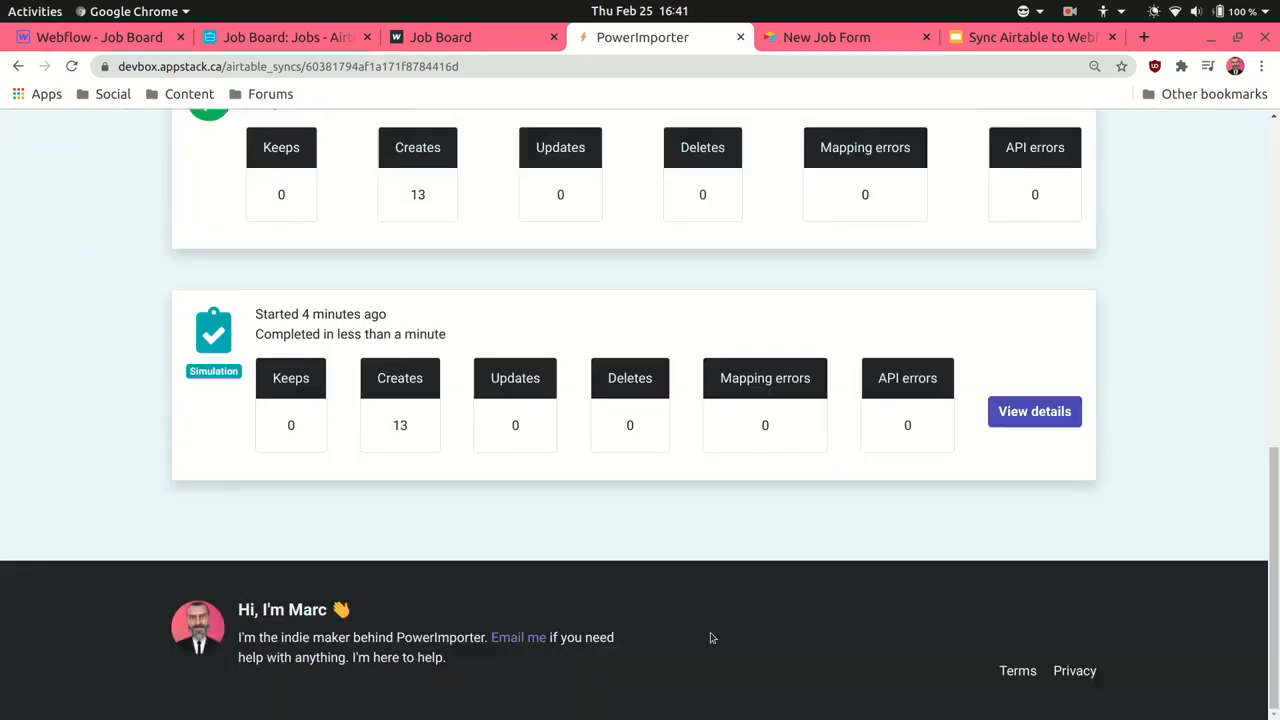